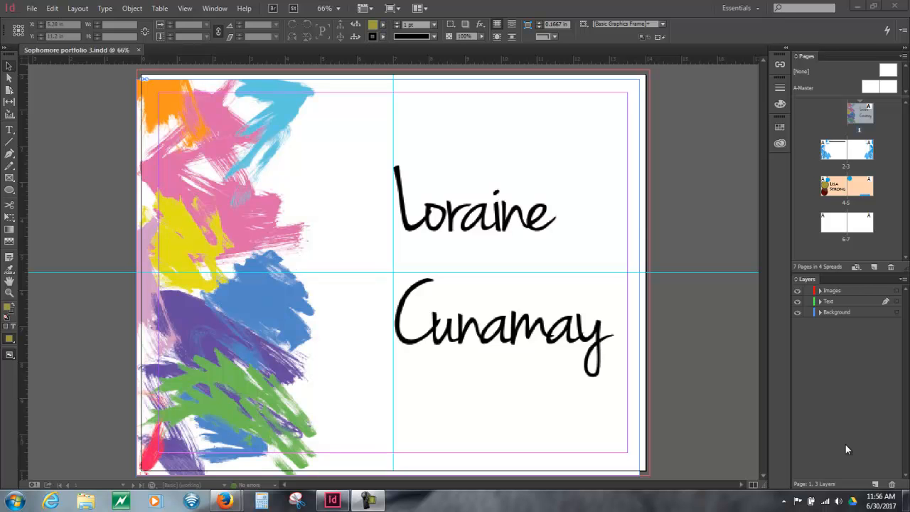
{"action": "left_click", "coordinate": [32, 10]}
{"action": "left_click", "coordinate": [47, 33]}
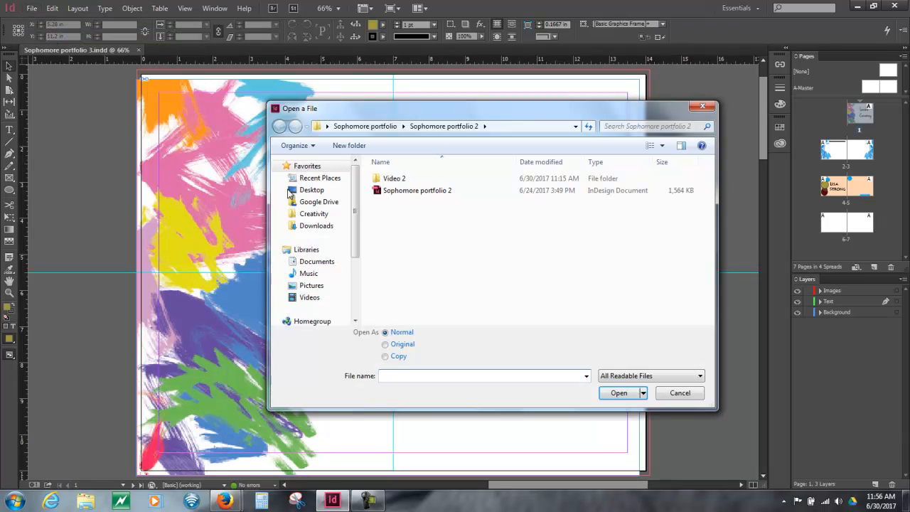
{"action": "left_click", "coordinate": [680, 393]}
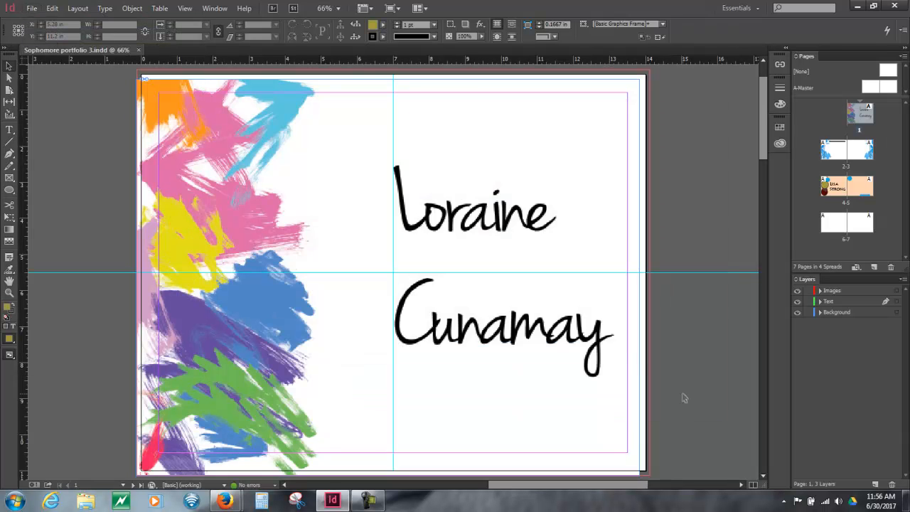
{"action": "left_click", "coordinate": [31, 9]}
{"action": "left_click", "coordinate": [55, 101]}
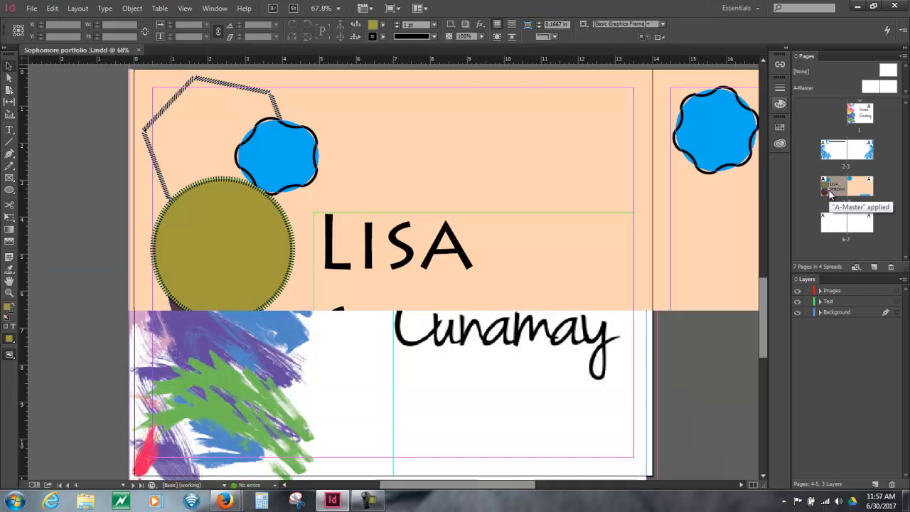
Delete the first three pages of the portfolio together with their objects, so the peach-background cover becomes page 1
{"action": "double_click", "coordinate": [828, 192]}
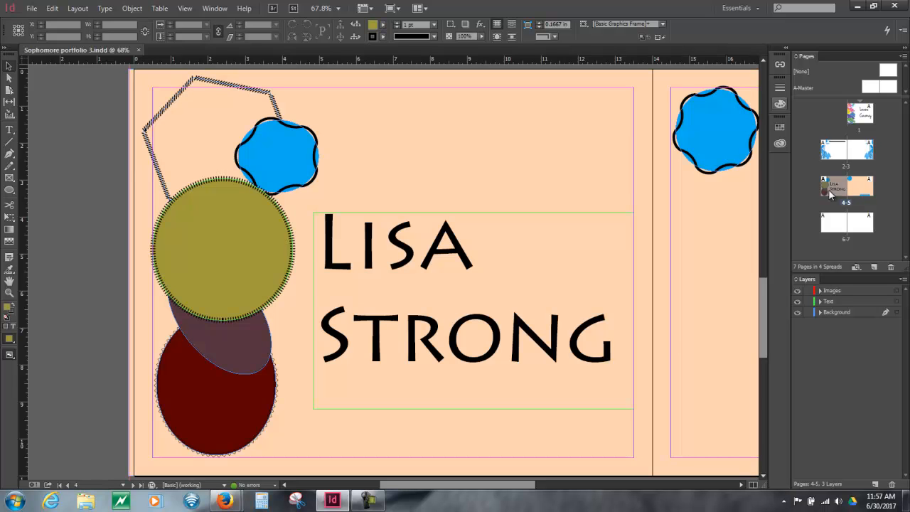
{"action": "double_click", "coordinate": [863, 117]}
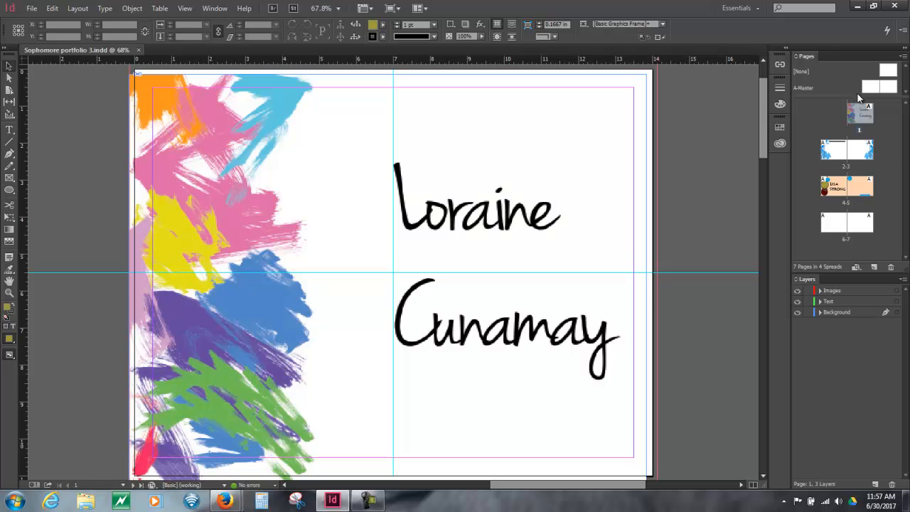
{"action": "left_click", "coordinate": [891, 267]}
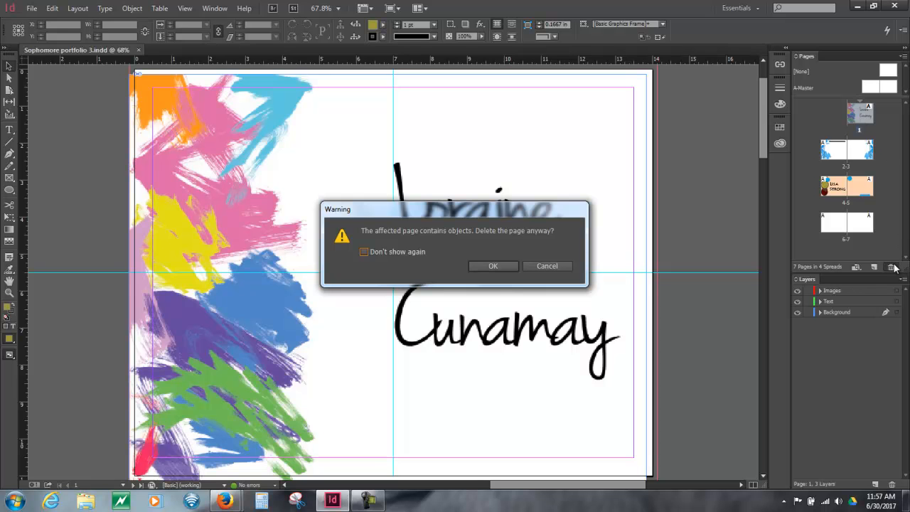
{"action": "left_click", "coordinate": [493, 265]}
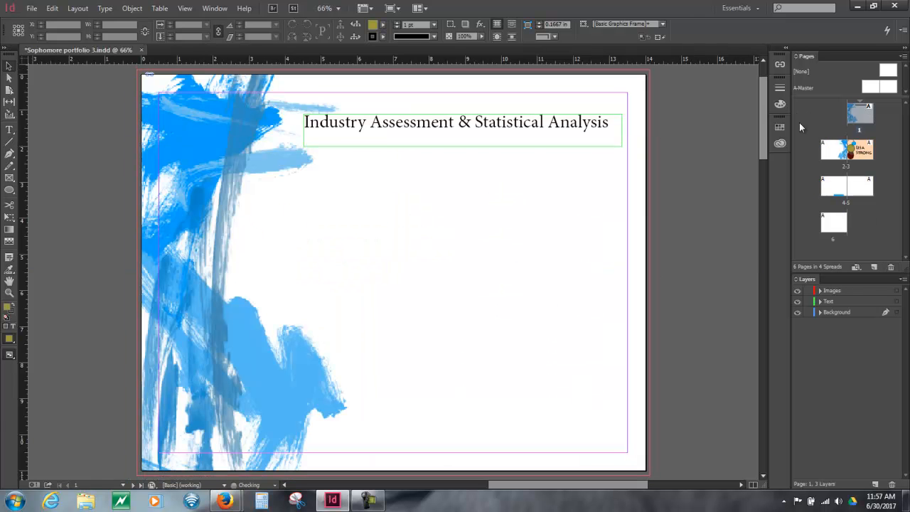
{"action": "left_click", "coordinate": [891, 268]}
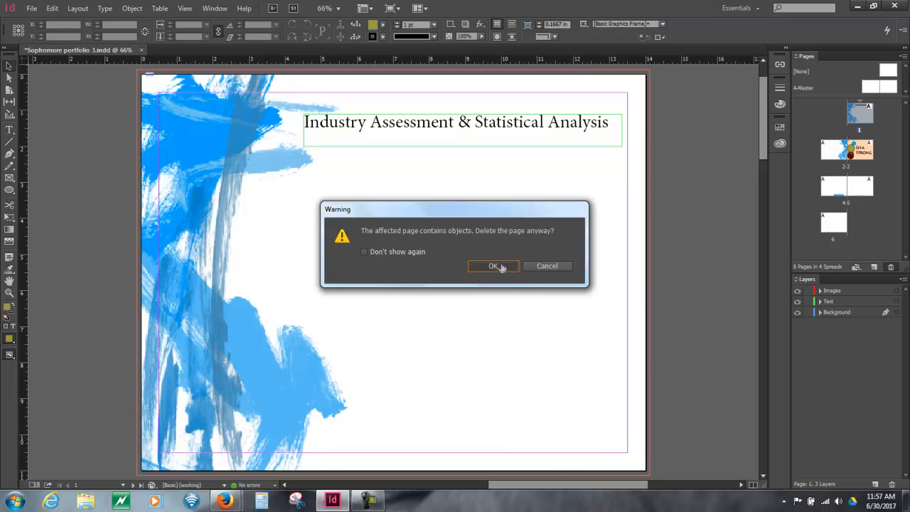
{"action": "left_click", "coordinate": [499, 267]}
{"action": "left_click", "coordinate": [891, 268]}
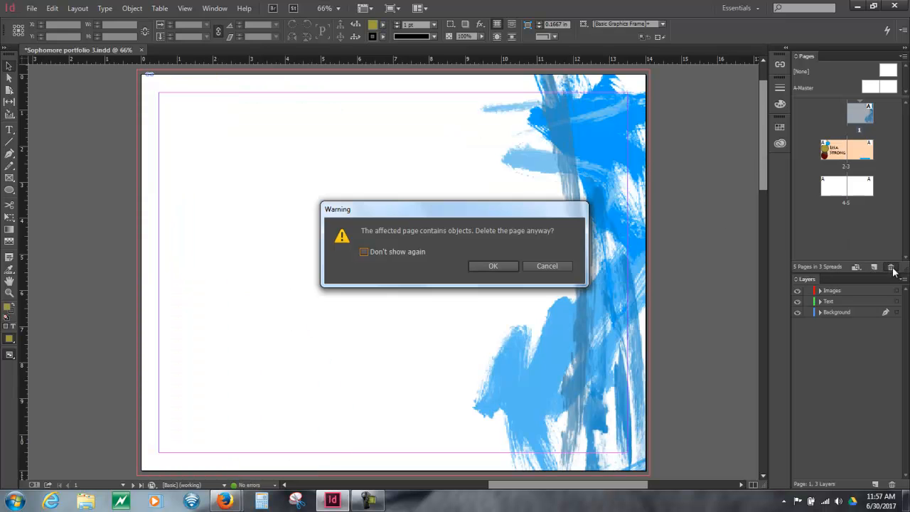
{"action": "left_click", "coordinate": [493, 266]}
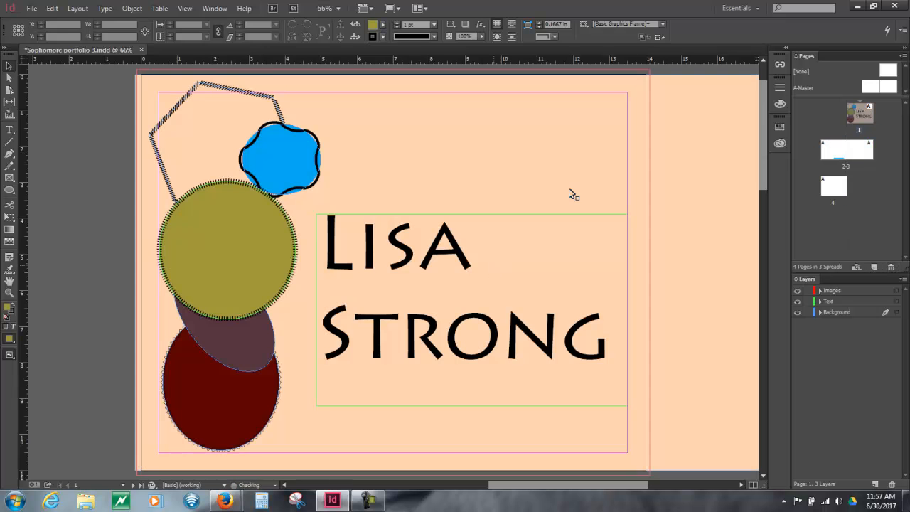
Toggle the visibility of the Images, Text and Background layers to check which page objects each layer holds
{"action": "double_click", "coordinate": [839, 153]}
{"action": "double_click", "coordinate": [864, 123]}
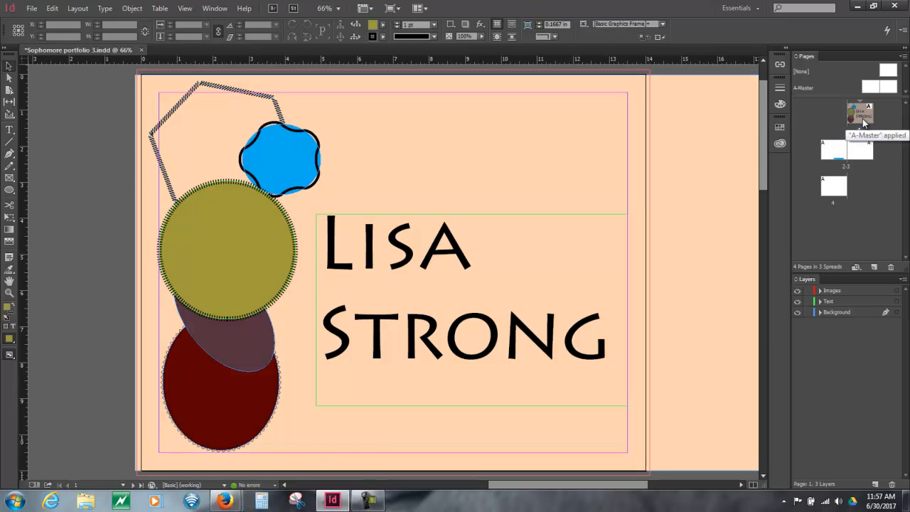
{"action": "key", "text": "ctrl+minus"}
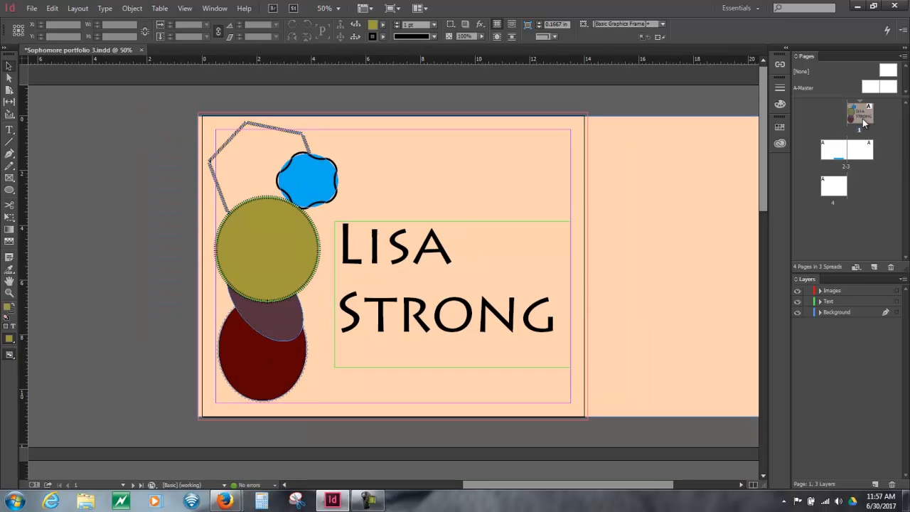
{"action": "left_click_drag", "start_coordinate": [487, 488], "coordinate": [525, 489]}
{"action": "key", "text": "ctrl+minus"}
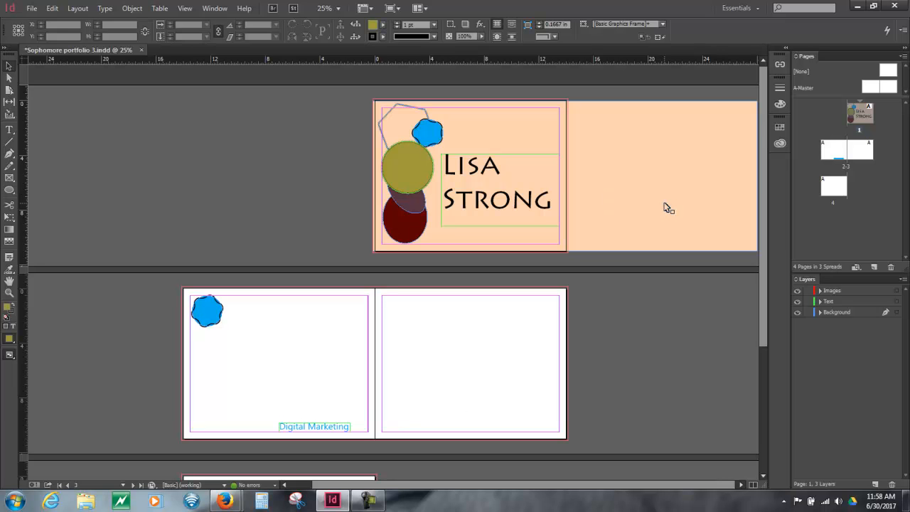
{"action": "left_click", "coordinate": [798, 300]}
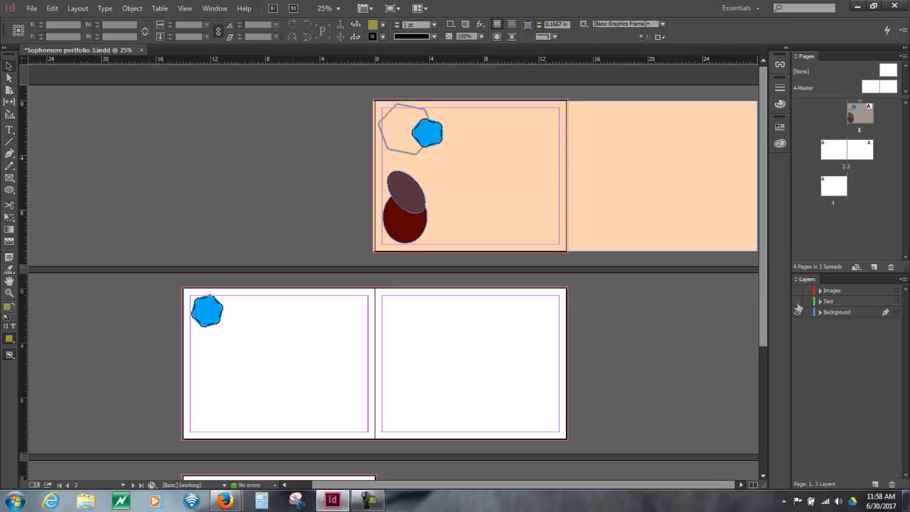
{"action": "left_click", "coordinate": [798, 302]}
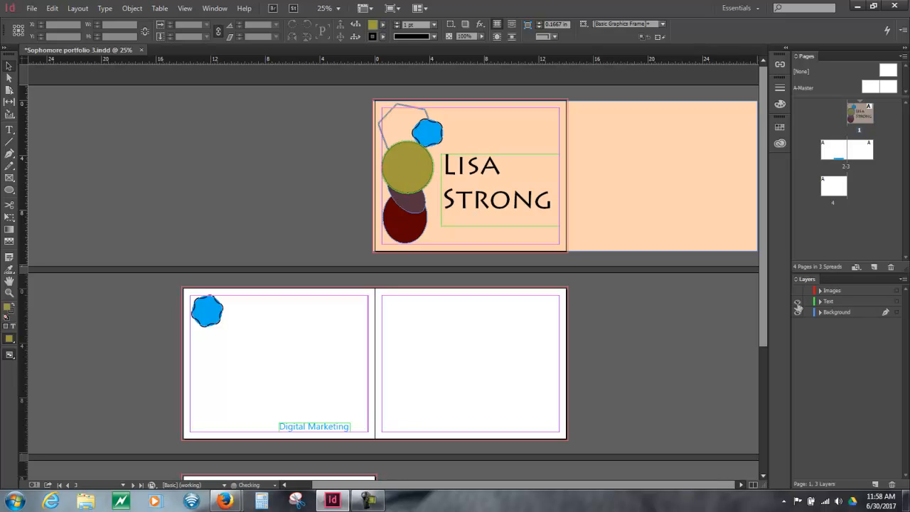
{"action": "left_click", "coordinate": [798, 301]}
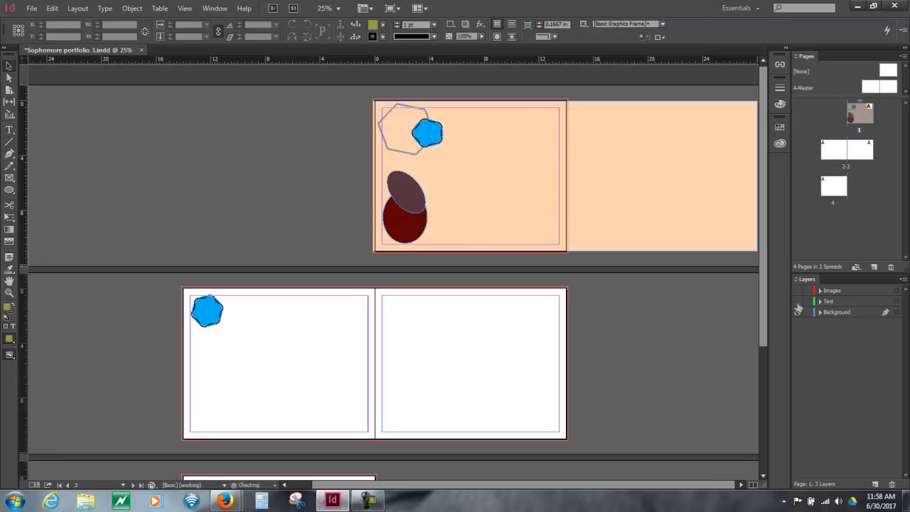
{"action": "left_click", "coordinate": [798, 302]}
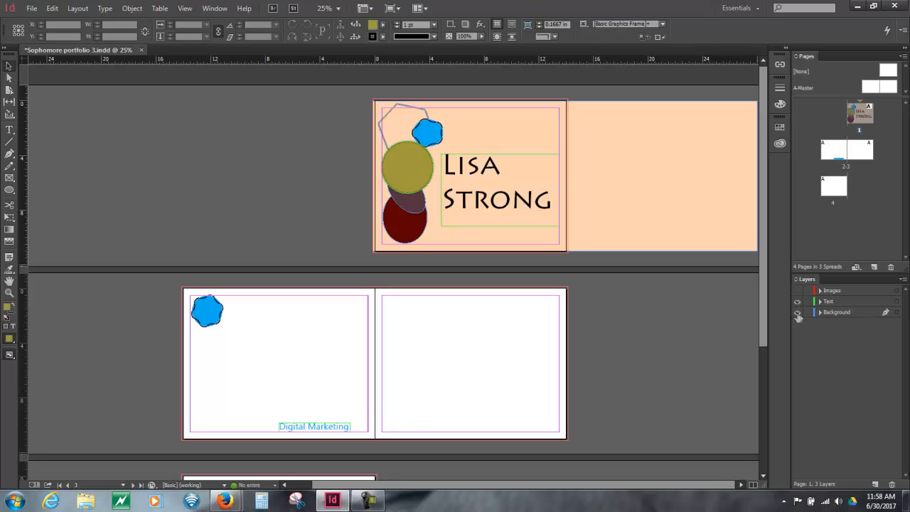
{"action": "left_click", "coordinate": [797, 313]}
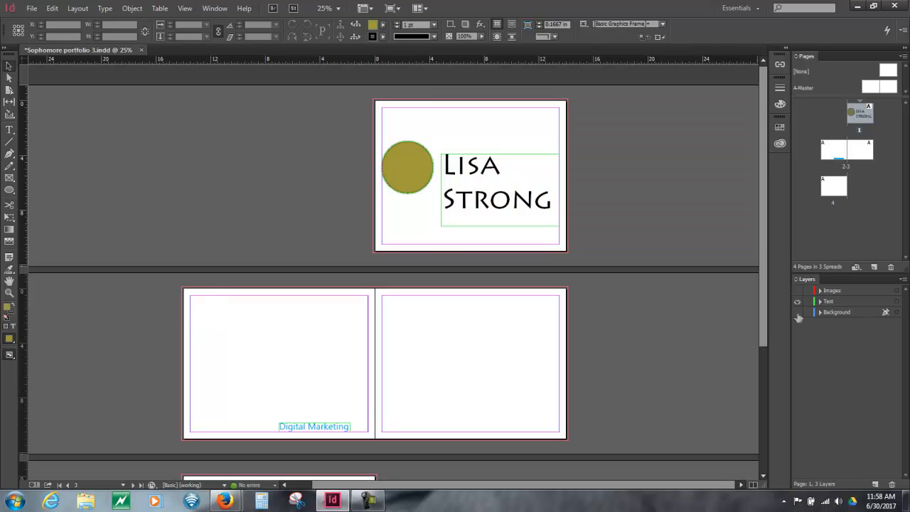
{"action": "left_click", "coordinate": [797, 313]}
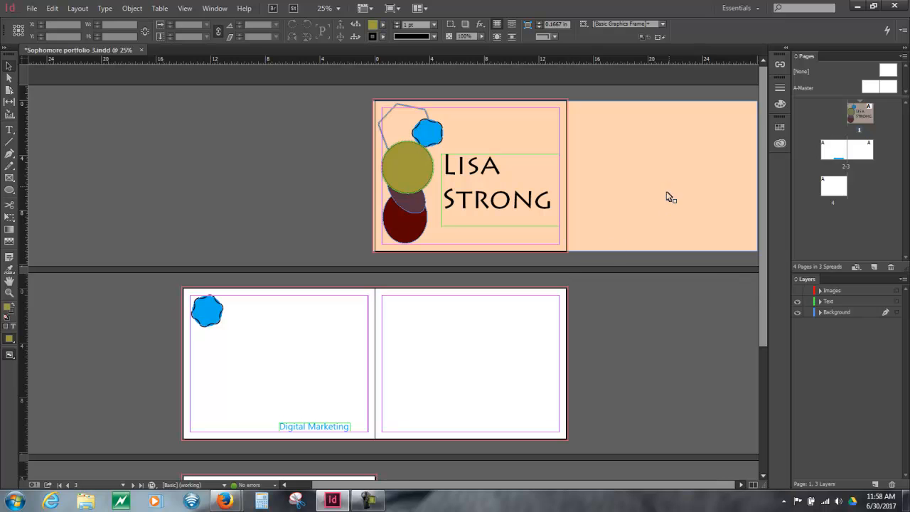
Make the Images layer visible and lock it
{"action": "left_click", "coordinate": [796, 291]}
{"action": "left_click", "coordinate": [828, 292]}
{"action": "left_click", "coordinate": [797, 292]}
{"action": "left_click", "coordinate": [798, 293]}
{"action": "left_click", "coordinate": [808, 292]}
Find the olive circle among the Text layer's objects and cut it from that layer
{"action": "left_click", "coordinate": [798, 302]}
{"action": "left_click", "coordinate": [797, 302]}
{"action": "left_click", "coordinate": [818, 301]}
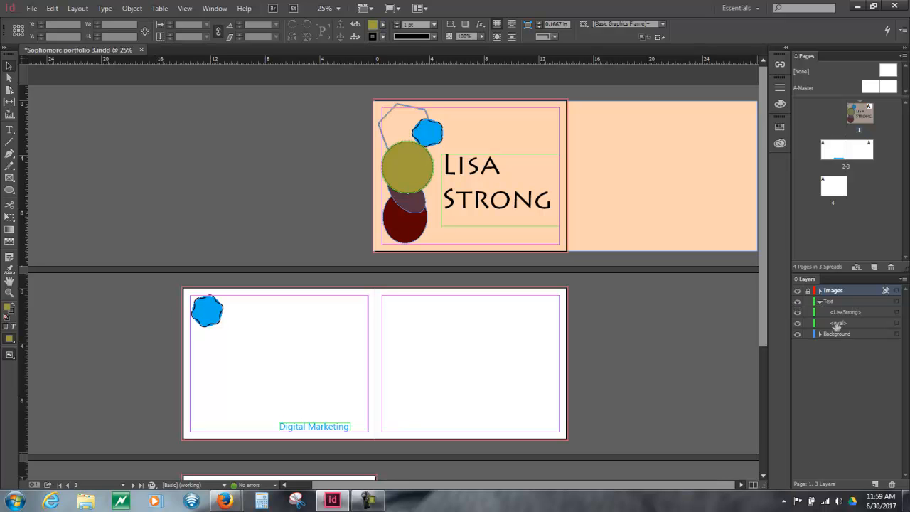
{"action": "left_click", "coordinate": [896, 323]}
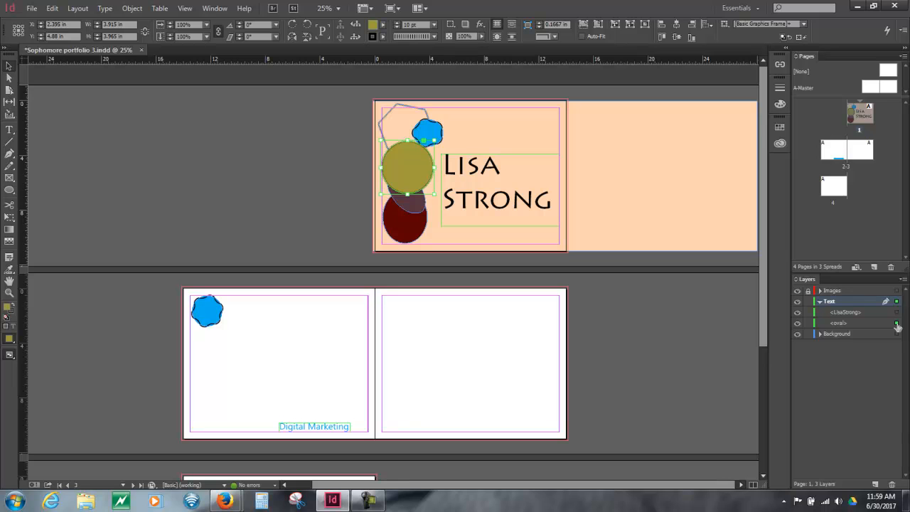
{"action": "left_click", "coordinate": [602, 164]}
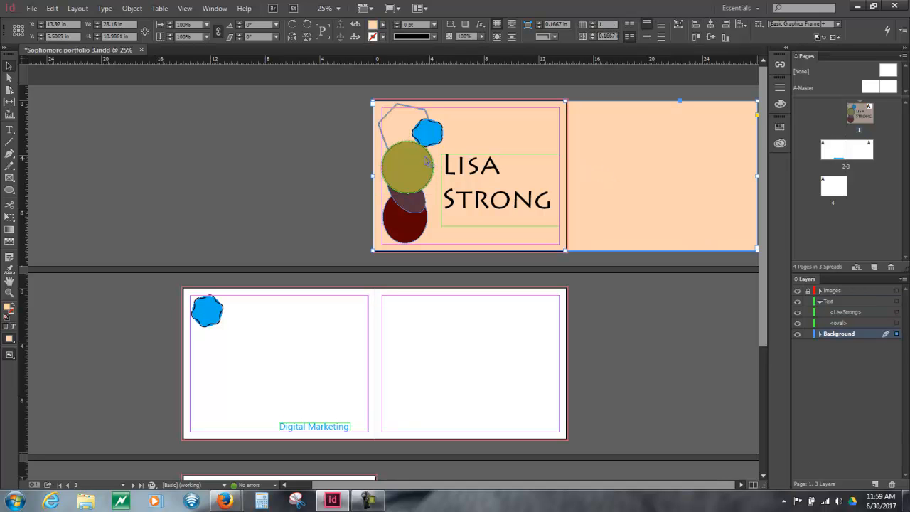
{"action": "left_click", "coordinate": [419, 166]}
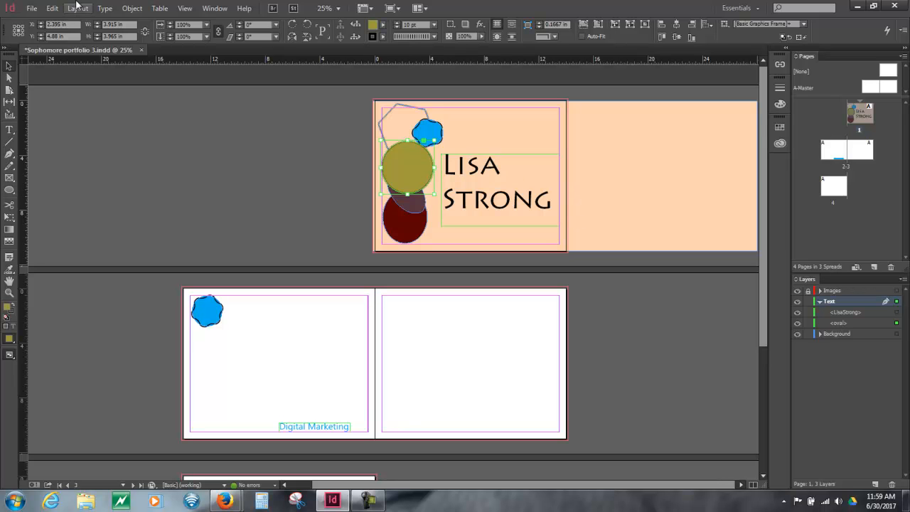
{"action": "left_click", "coordinate": [53, 9]}
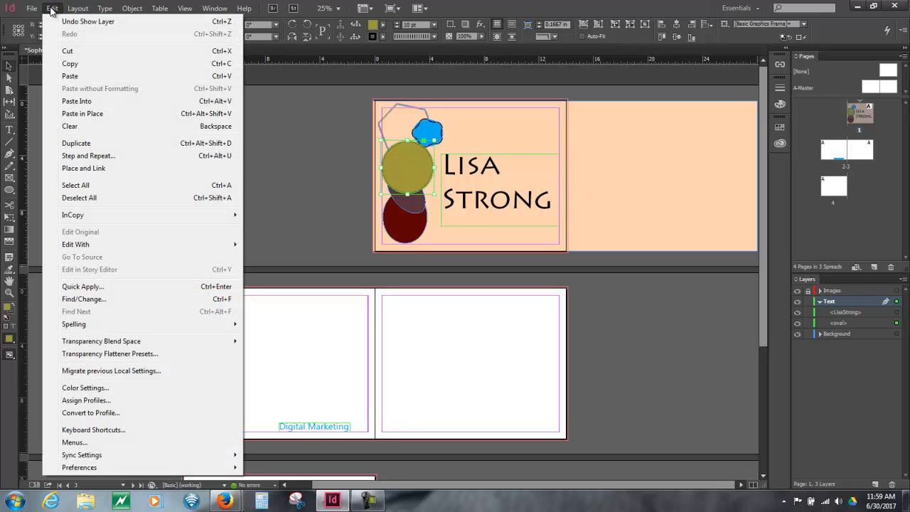
{"action": "left_click", "coordinate": [71, 55]}
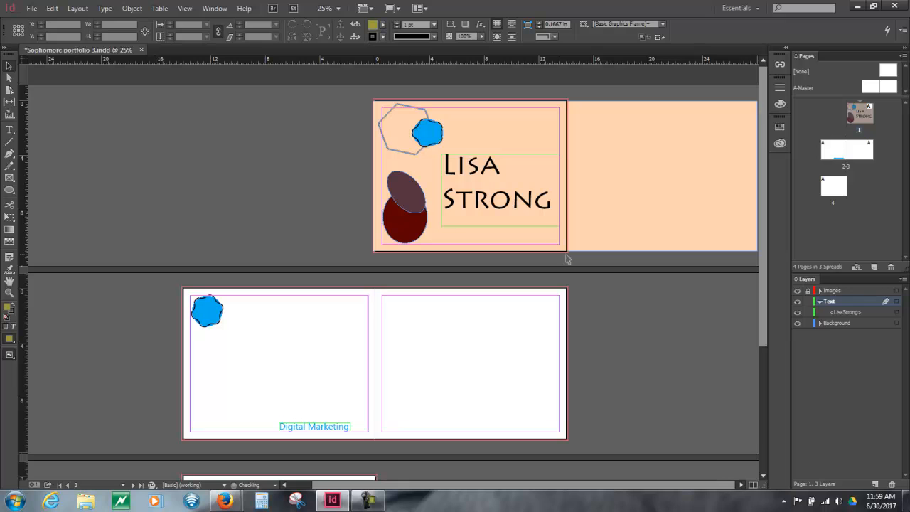
Paste the olive circle in place on the Background layer and expand that layer's object list
{"action": "left_click", "coordinate": [832, 324]}
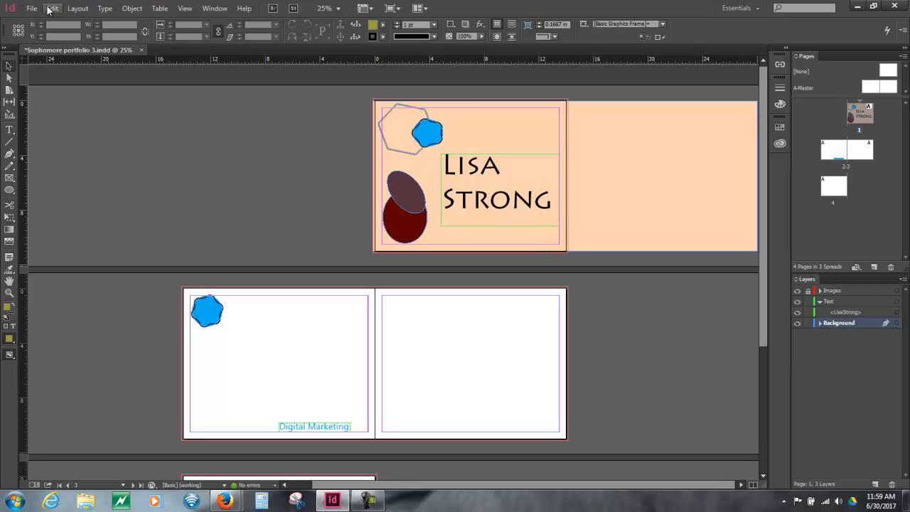
{"action": "left_click", "coordinate": [53, 9]}
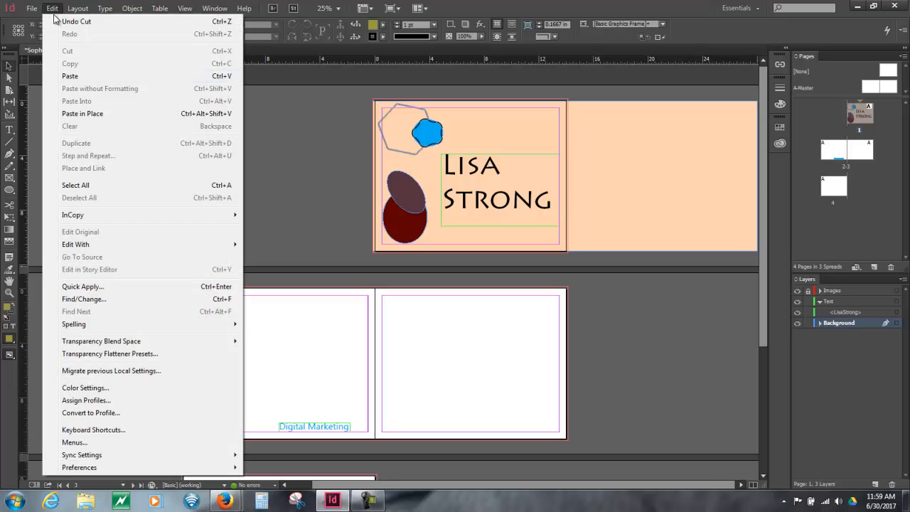
{"action": "left_click", "coordinate": [73, 114]}
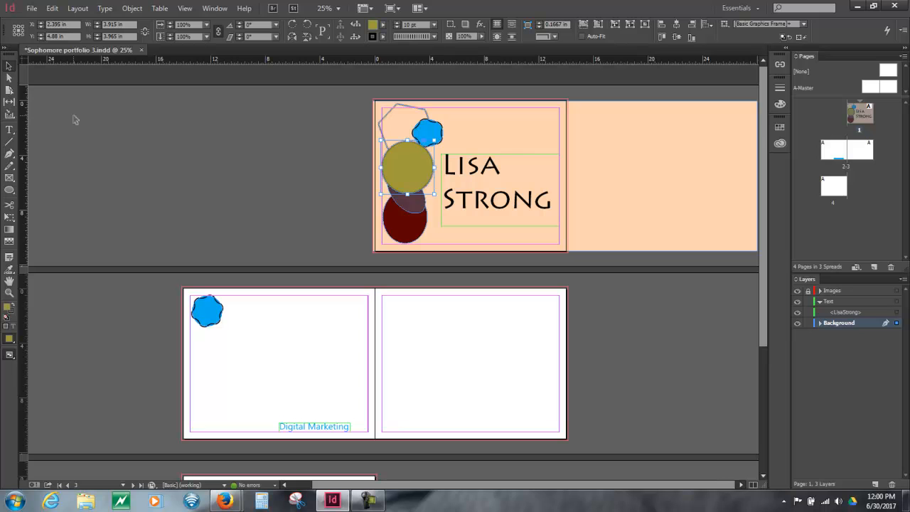
{"action": "left_click", "coordinate": [819, 322]}
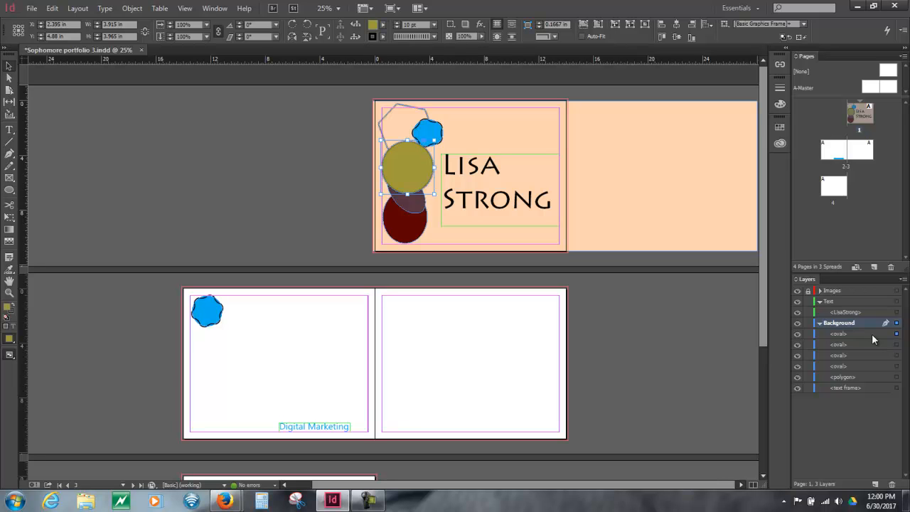
Send the cover's olive circle backward two levels in the Background layer, placing it behind the purple oval
{"action": "left_click", "coordinate": [132, 8]}
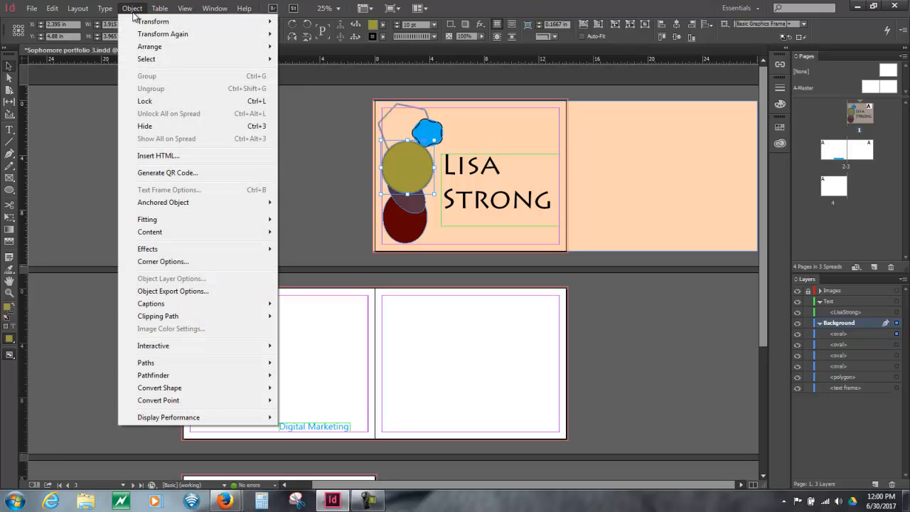
{"action": "mouse_move", "coordinate": [151, 47]}
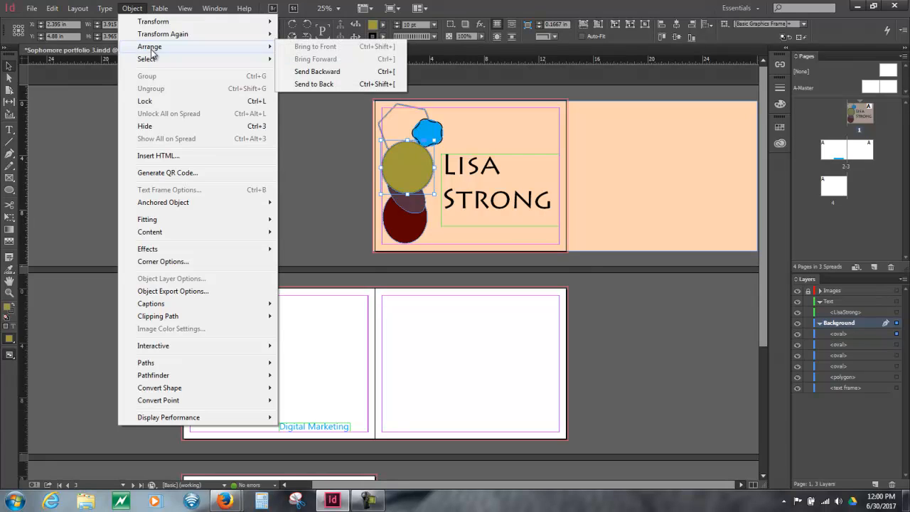
{"action": "left_click", "coordinate": [306, 73]}
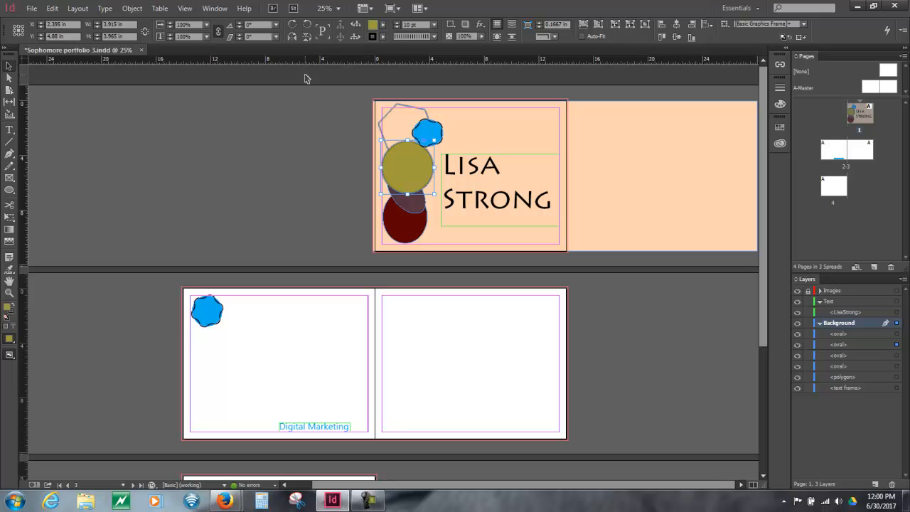
{"action": "left_click", "coordinate": [132, 8]}
{"action": "mouse_move", "coordinate": [183, 48]}
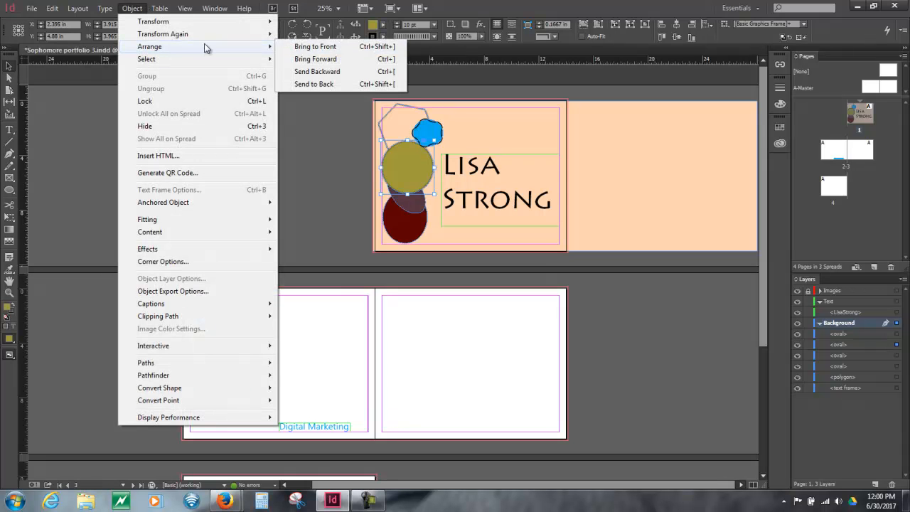
{"action": "left_click", "coordinate": [318, 72]}
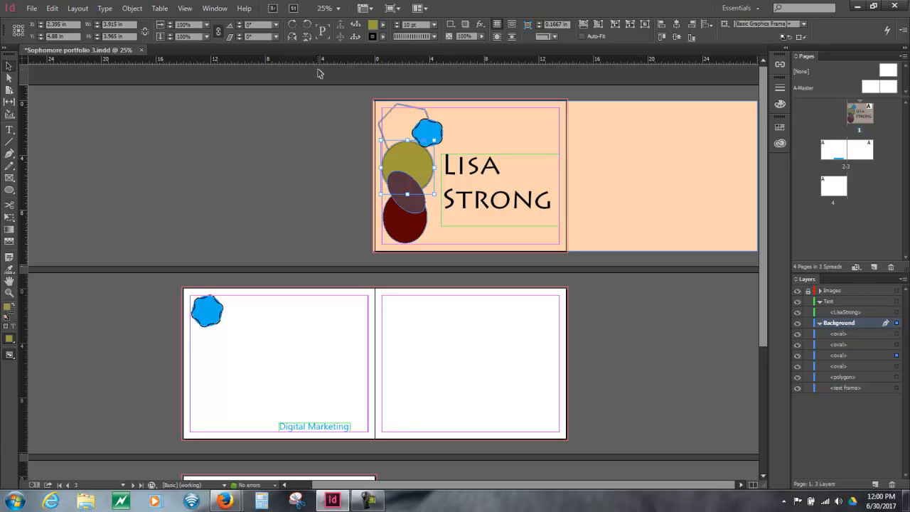
Try sending the olive circle to the very back of the Background layer and undo that change
{"action": "left_click", "coordinate": [130, 10]}
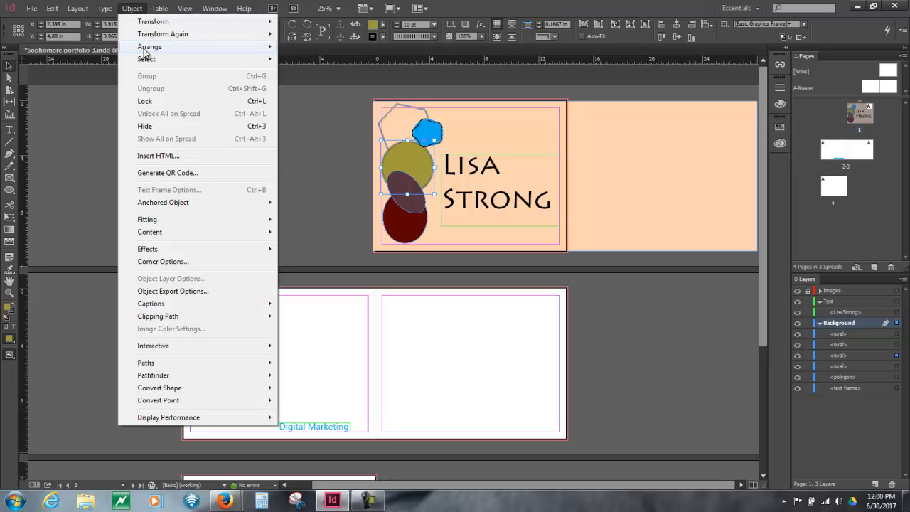
{"action": "mouse_move", "coordinate": [151, 47]}
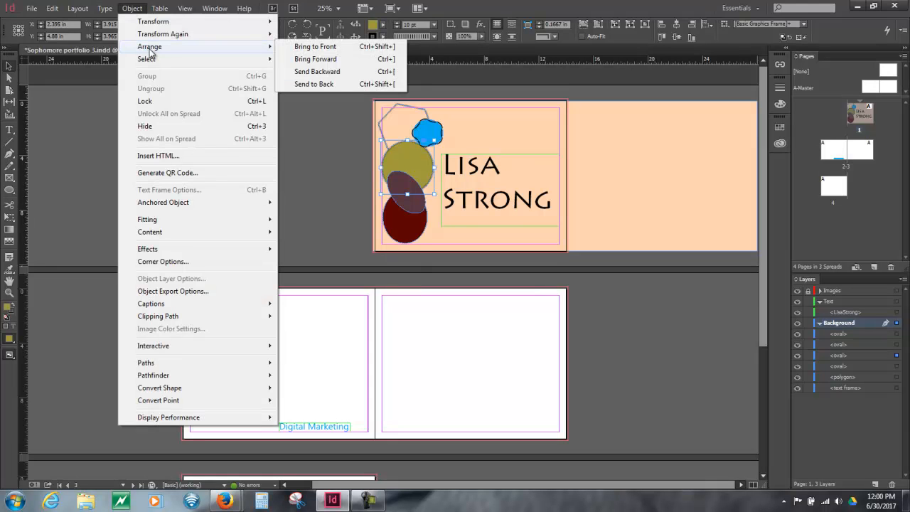
{"action": "left_click", "coordinate": [307, 86]}
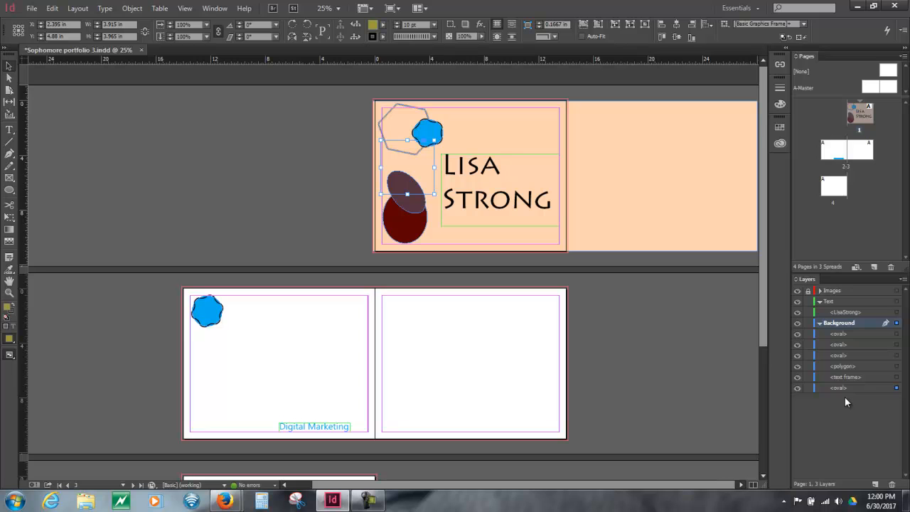
{"action": "key", "text": "ctrl+z"}
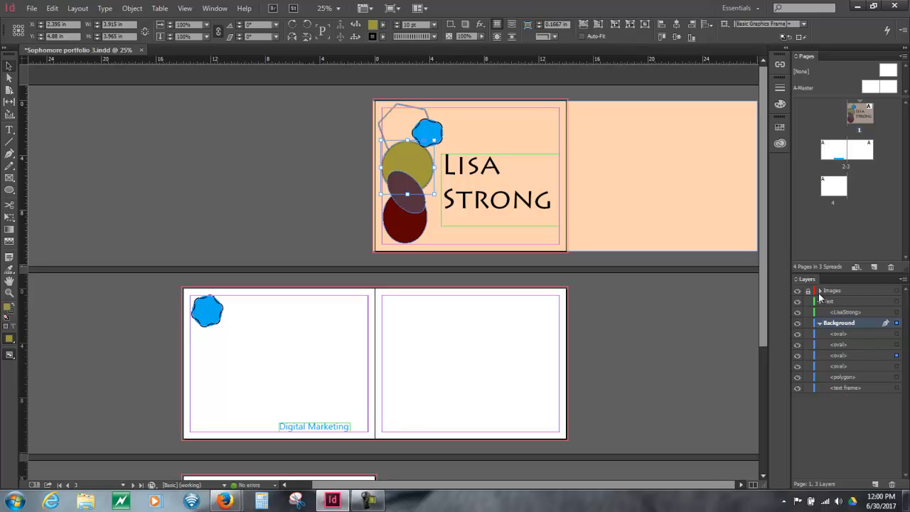
Collapse the Background and Text layers' object lists, and hide and reshow the Background layer to check its contents
{"action": "left_click", "coordinate": [819, 324]}
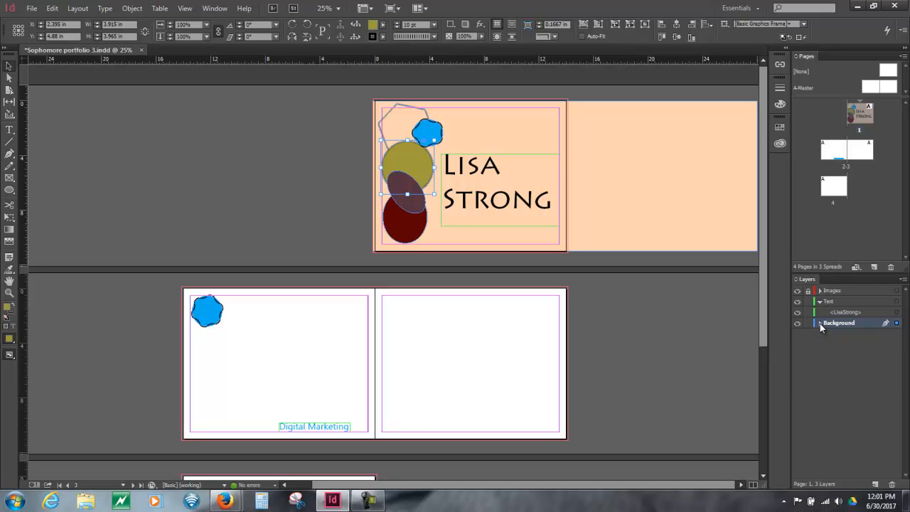
{"action": "left_click", "coordinate": [820, 302]}
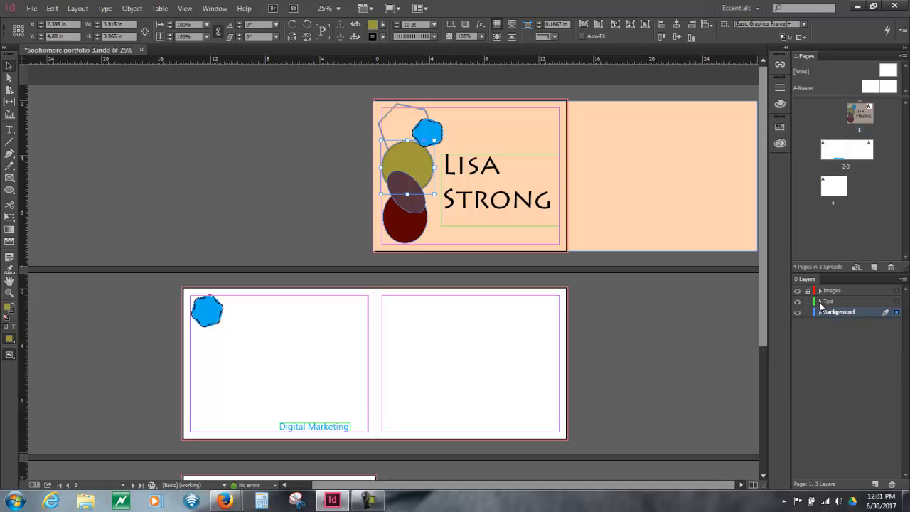
{"action": "left_click", "coordinate": [797, 312]}
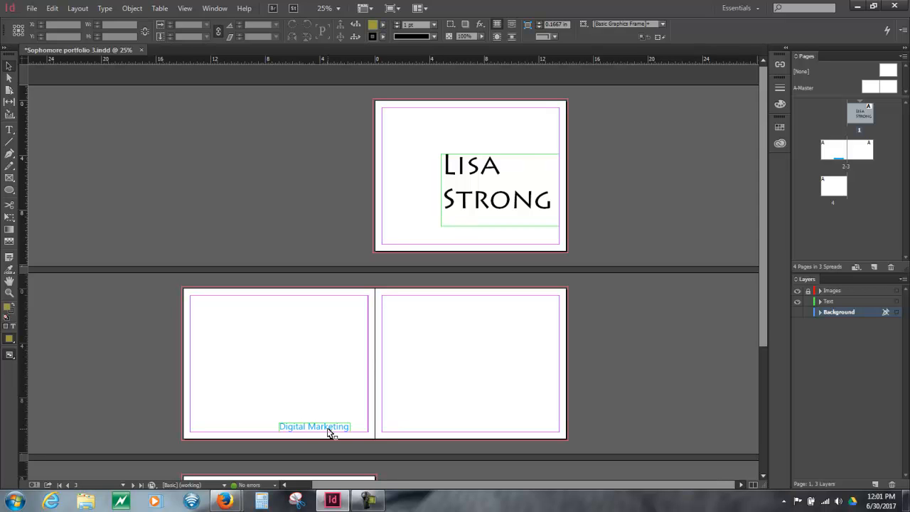
{"action": "left_click", "coordinate": [797, 312]}
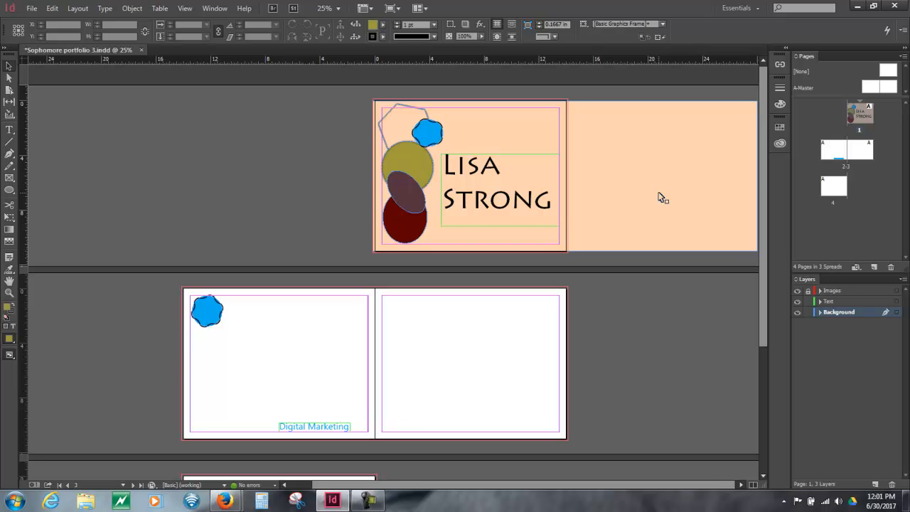
Copy the peach background frame from the cover and paste it onto the spread of pages 2-3
{"action": "double_click", "coordinate": [861, 117]}
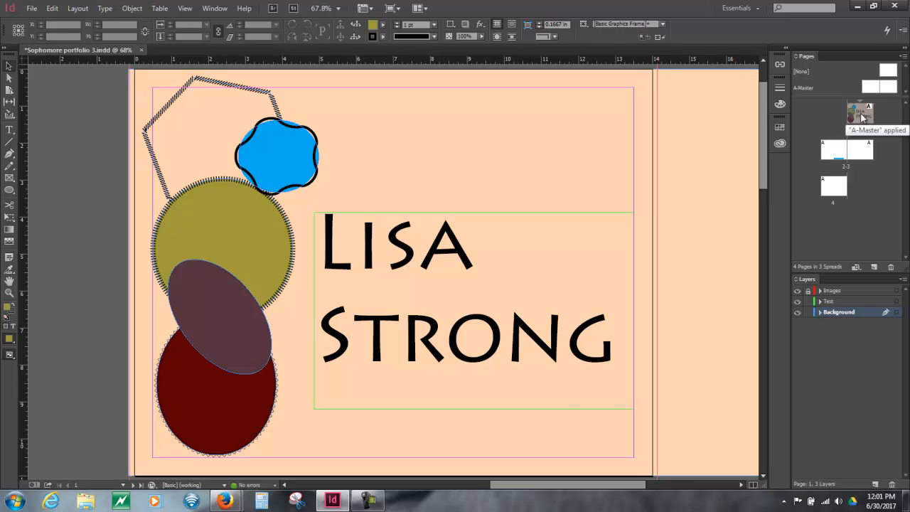
{"action": "key", "text": "ctrl+minus"}
{"action": "key", "text": "ctrl+minus"}
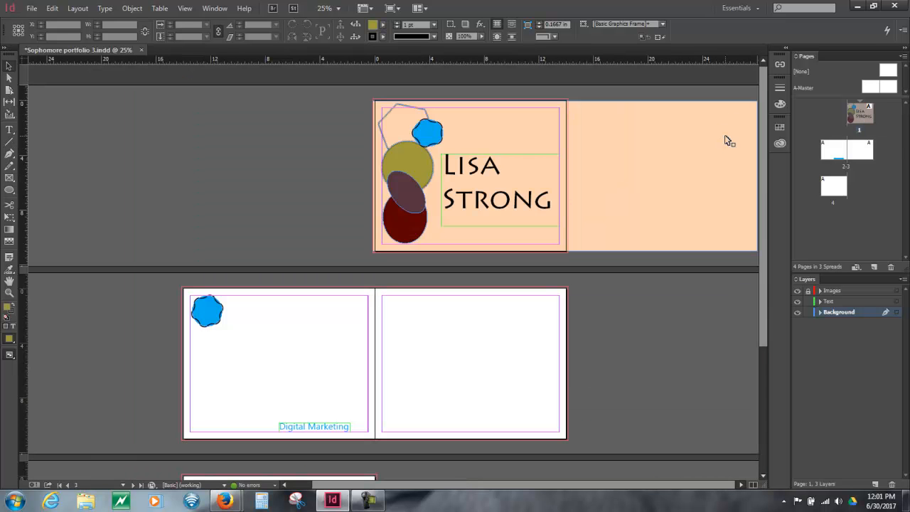
{"action": "left_click", "coordinate": [707, 188]}
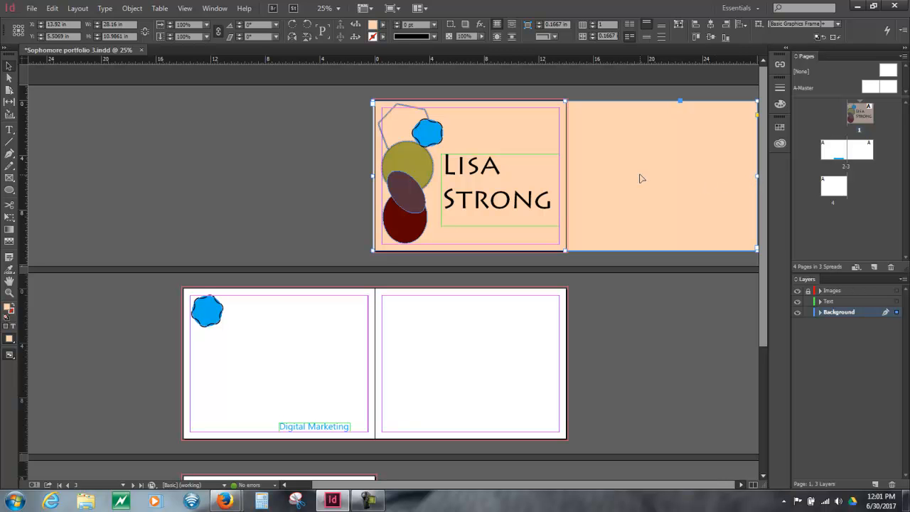
{"action": "left_click", "coordinate": [51, 9]}
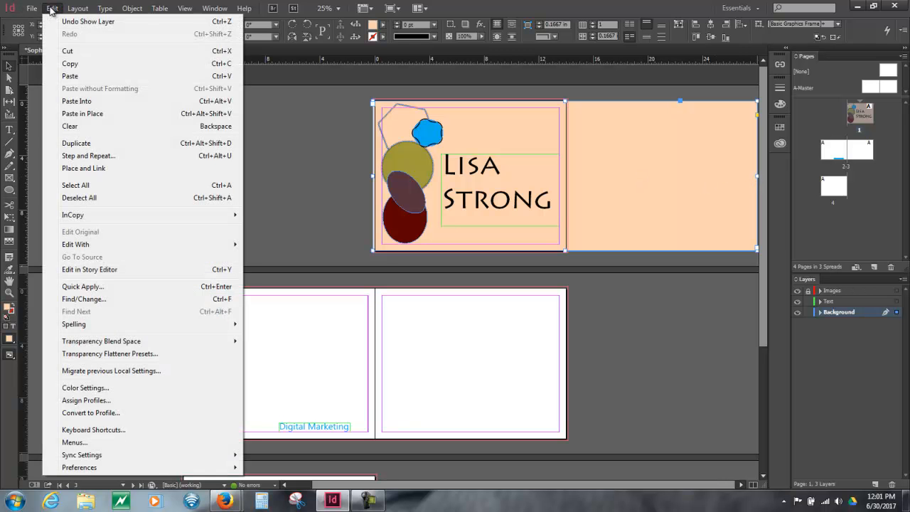
{"action": "left_click", "coordinate": [74, 64]}
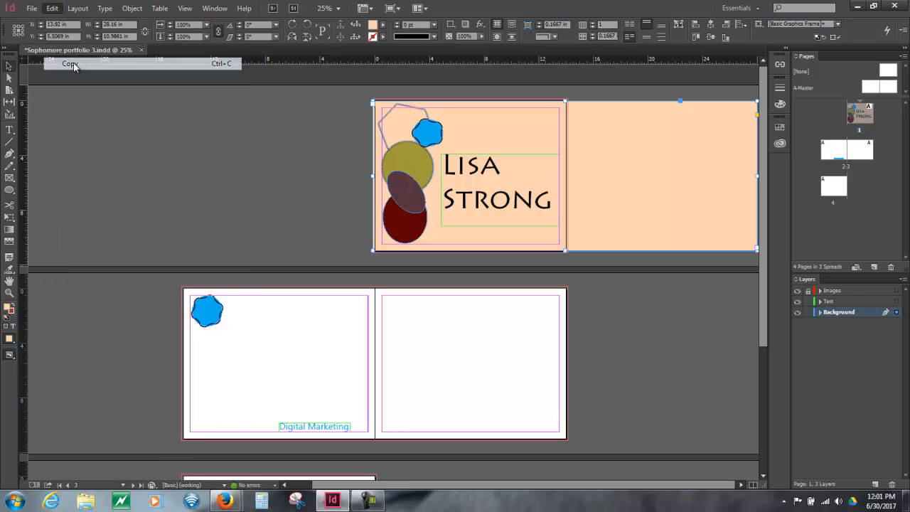
{"action": "left_click", "coordinate": [334, 375]}
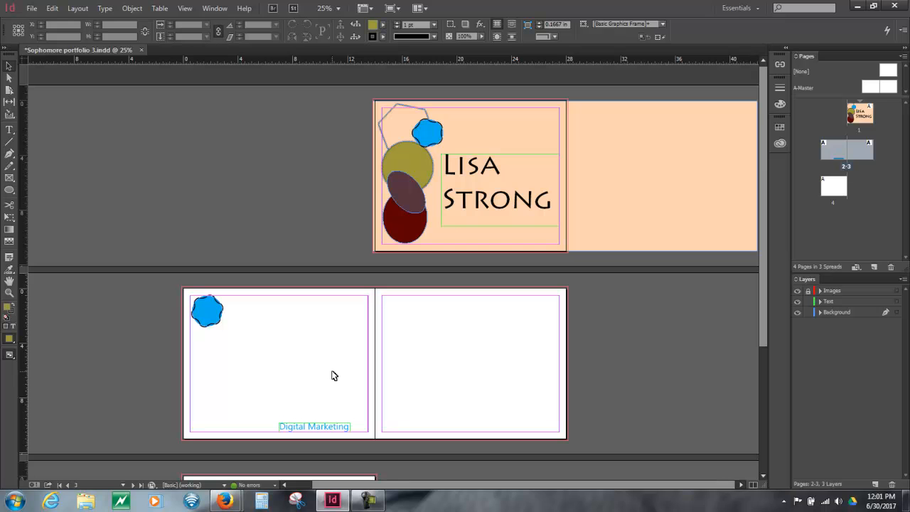
{"action": "key", "text": "ctrl+v"}
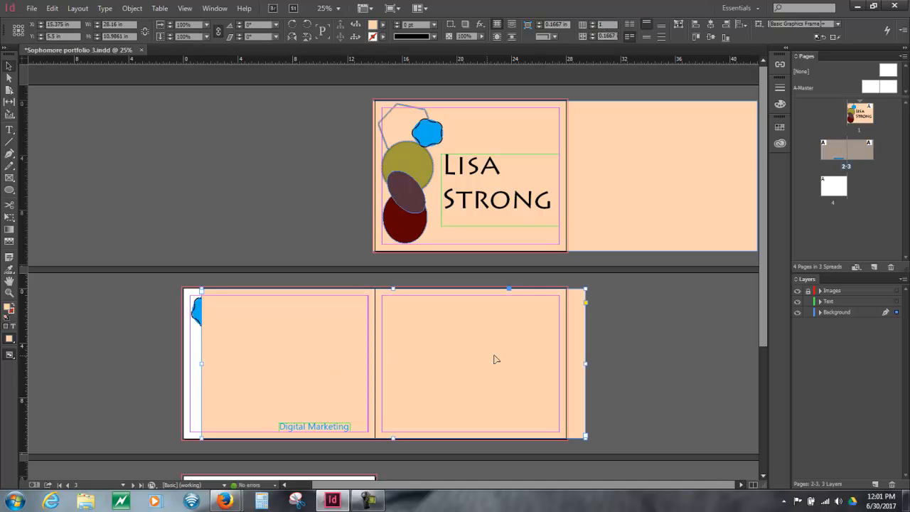
Move the pasted frame over the pages 2-3 spread and extend its bottom edge to the bleed guide, making it 11.25 in high
{"action": "left_click_drag", "start_coordinate": [583, 365], "coordinate": [564, 364]}
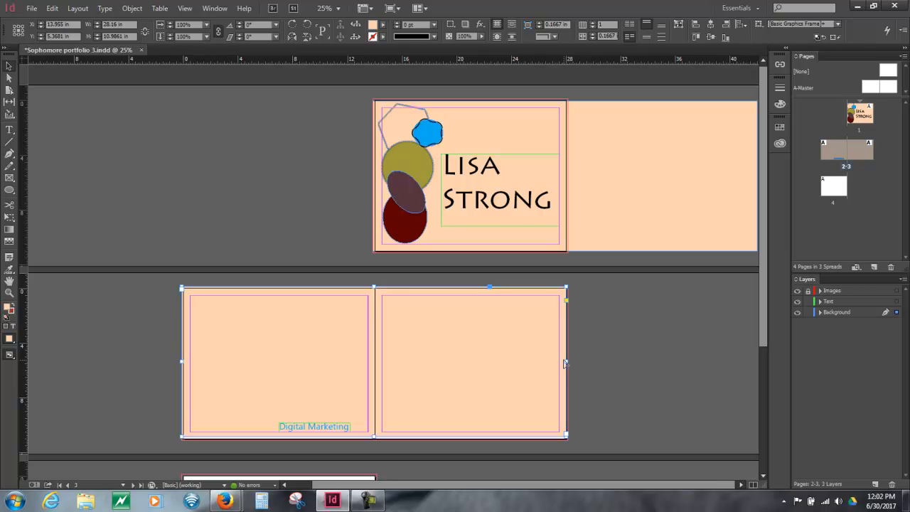
{"action": "key", "text": "ctrl+0"}
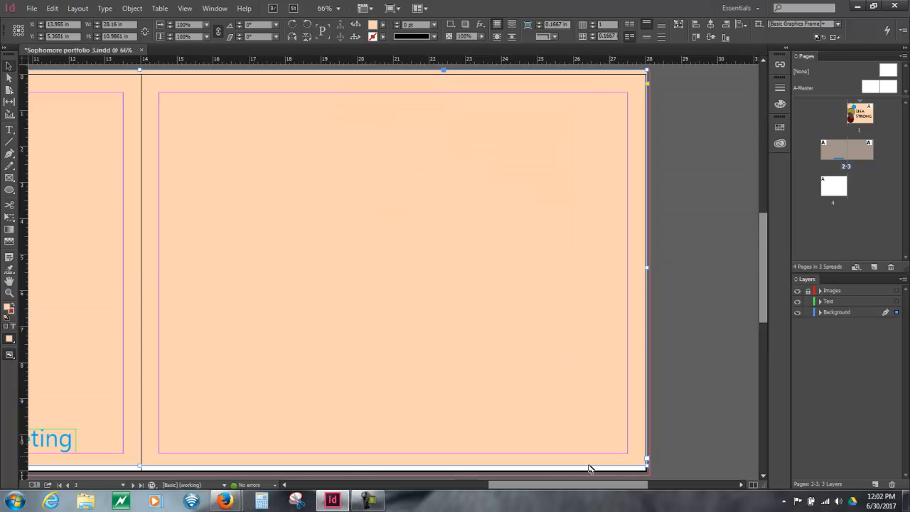
{"action": "left_click_drag", "start_coordinate": [763, 304], "coordinate": [764, 313]}
{"action": "left_click_drag", "start_coordinate": [516, 491], "coordinate": [483, 490]}
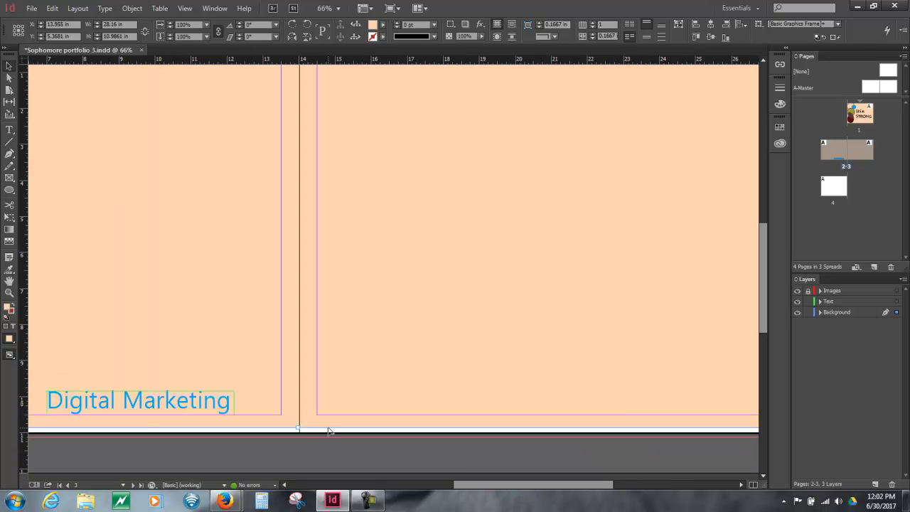
{"action": "left_click_drag", "start_coordinate": [298, 429], "coordinate": [297, 435]}
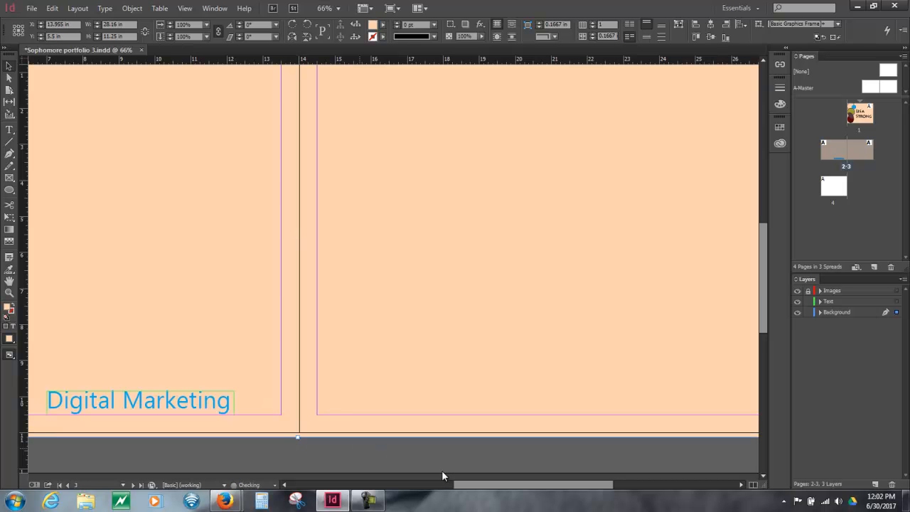
Extend the spread background's right edge to the bleed guide, making the frame 28.25 in wide
{"action": "left_click_drag", "start_coordinate": [493, 489], "coordinate": [433, 494]}
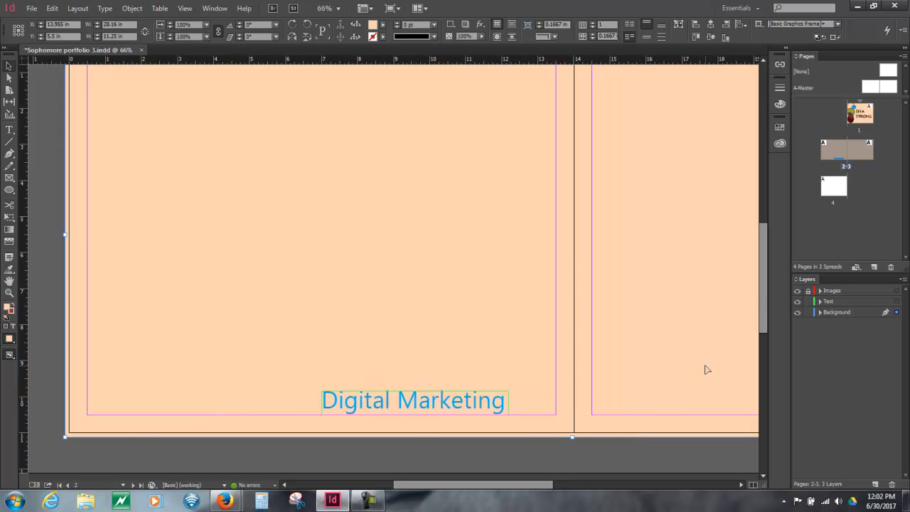
{"action": "mouse_move", "coordinate": [764, 296]}
{"action": "left_mouse_down"}
{"action": "mouse_move", "coordinate": [762, 204]}
{"action": "mouse_move", "coordinate": [763, 304]}
{"action": "left_mouse_up"}
{"action": "left_click_drag", "start_coordinate": [488, 487], "coordinate": [619, 465]}
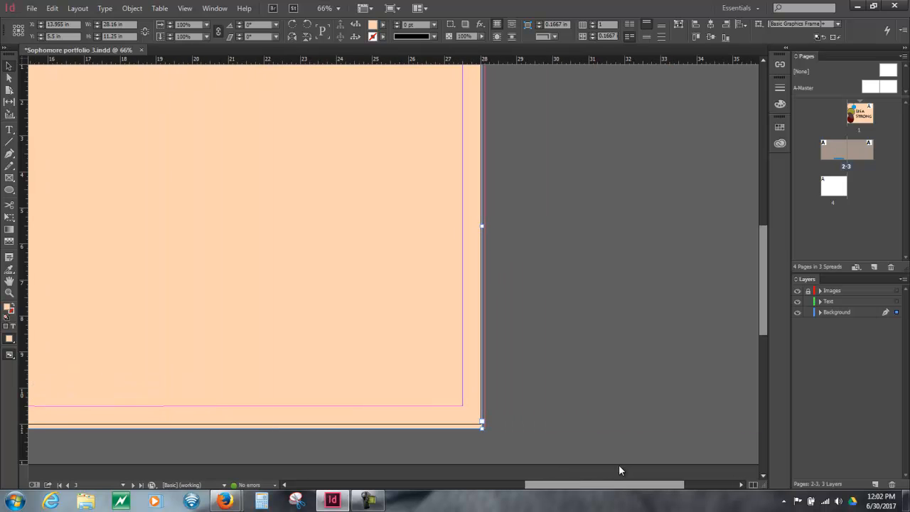
{"action": "left_click_drag", "start_coordinate": [481, 226], "coordinate": [484, 226]}
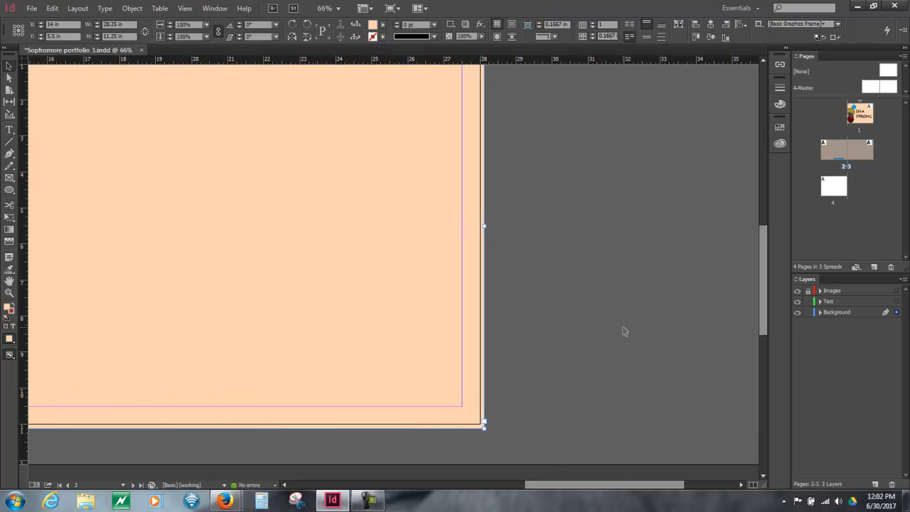
Shrink the cover's peach background frame from its right edge to the page 1 bleed guide, about 14.29 in wide
{"action": "left_click_drag", "start_coordinate": [764, 282], "coordinate": [765, 244]}
{"action": "double_click", "coordinate": [867, 114]}
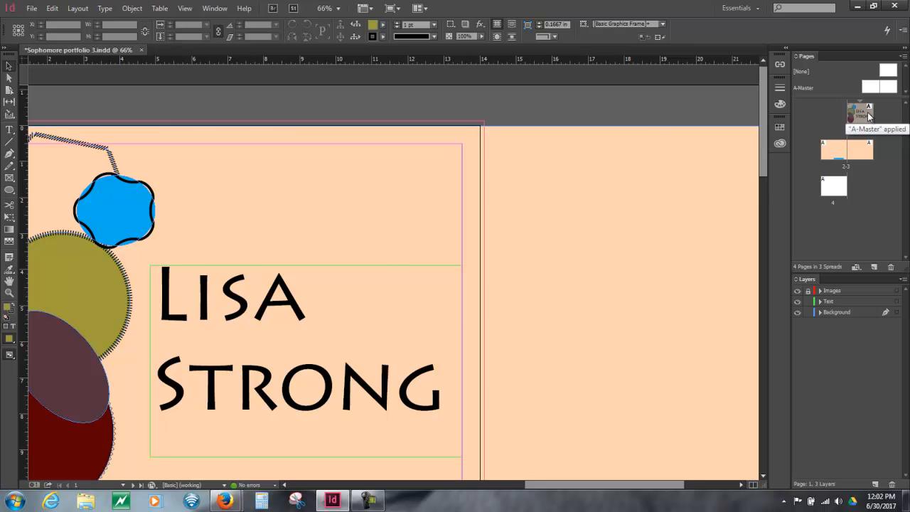
{"action": "double_click", "coordinate": [868, 113]}
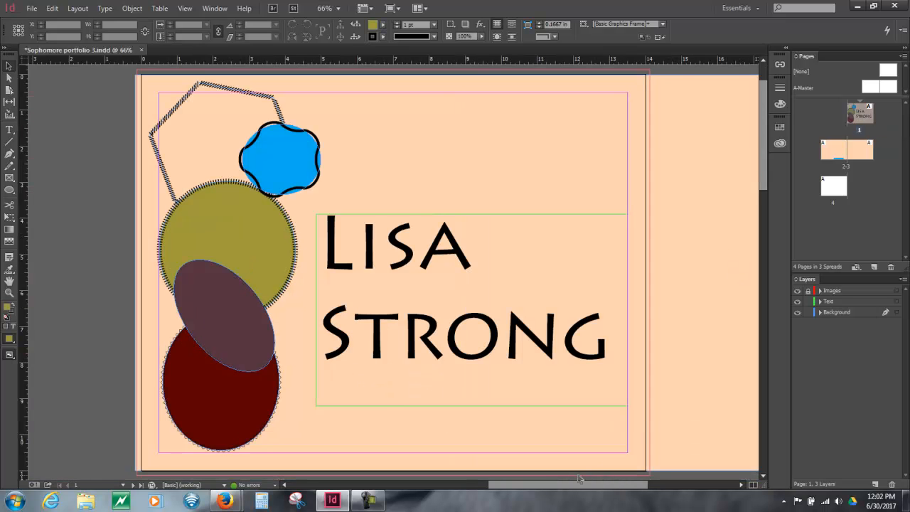
{"action": "key", "text": "ctrl+minus"}
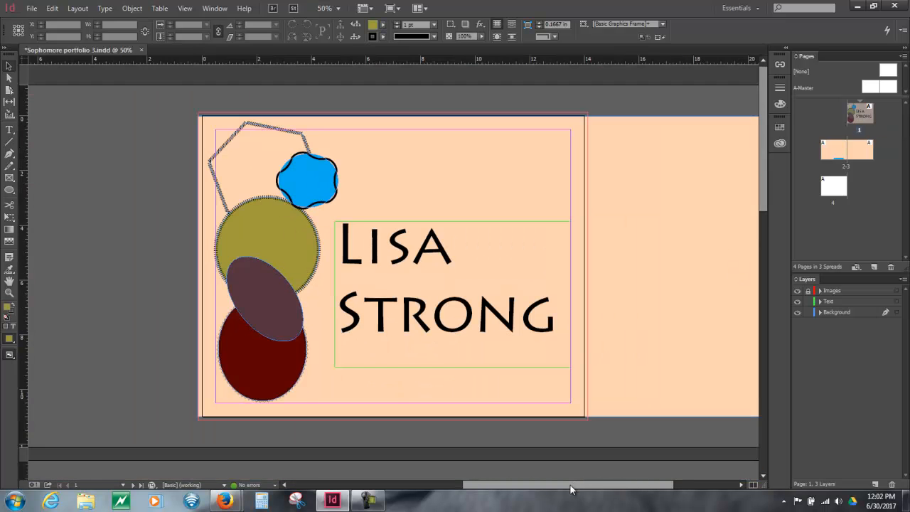
{"action": "left_click_drag", "start_coordinate": [510, 487], "coordinate": [568, 487]}
{"action": "left_click", "coordinate": [599, 341]}
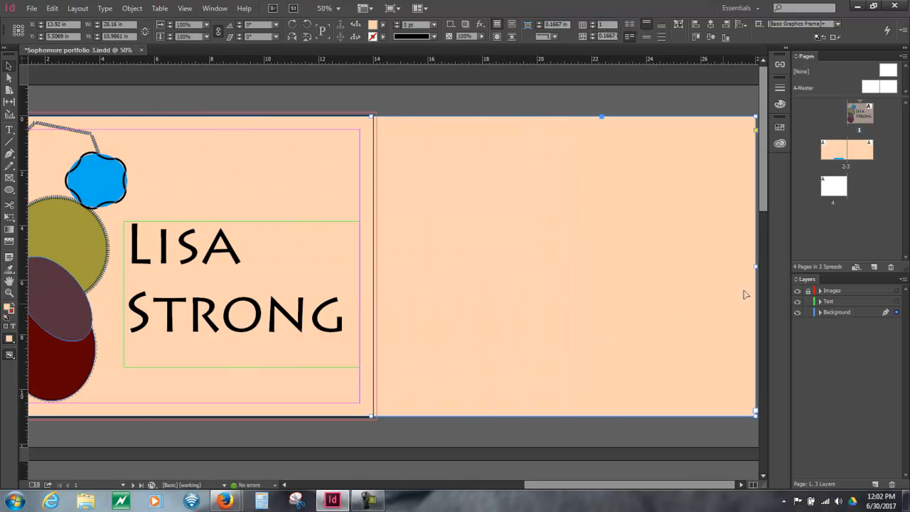
{"action": "left_click_drag", "start_coordinate": [755, 268], "coordinate": [380, 246]}
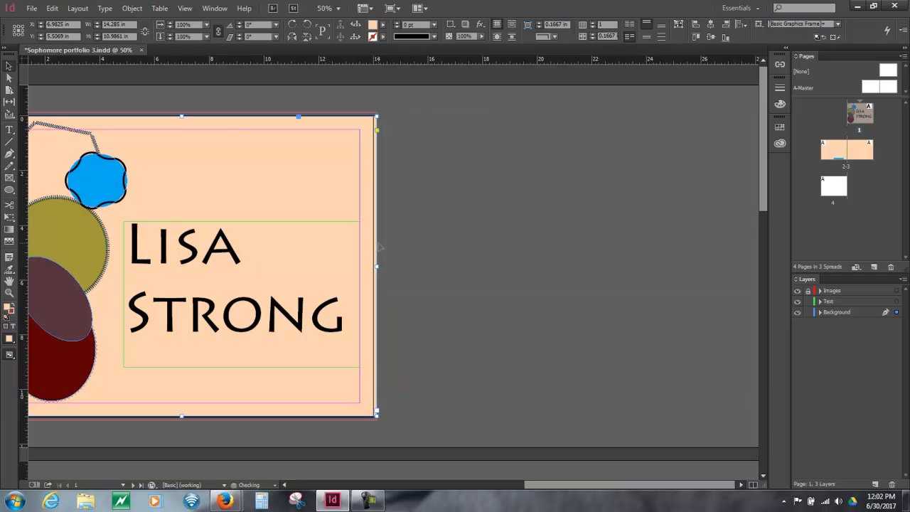
Extend the cover background's top and bottom edges to the bleed guides and go to the pages 2-3 spread
{"action": "left_click_drag", "start_coordinate": [182, 116], "coordinate": [182, 113]}
{"action": "left_click_drag", "start_coordinate": [560, 486], "coordinate": [491, 488]}
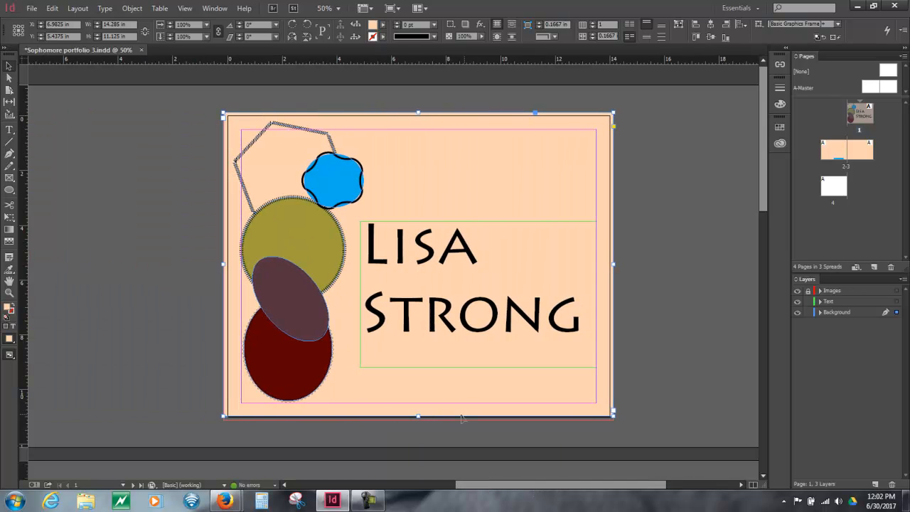
{"action": "left_click", "coordinate": [633, 248]}
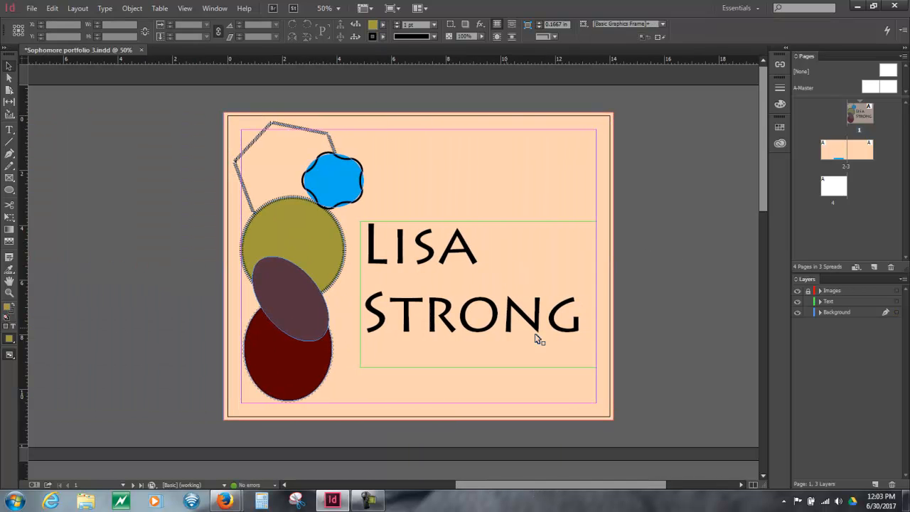
{"action": "double_click", "coordinate": [845, 149]}
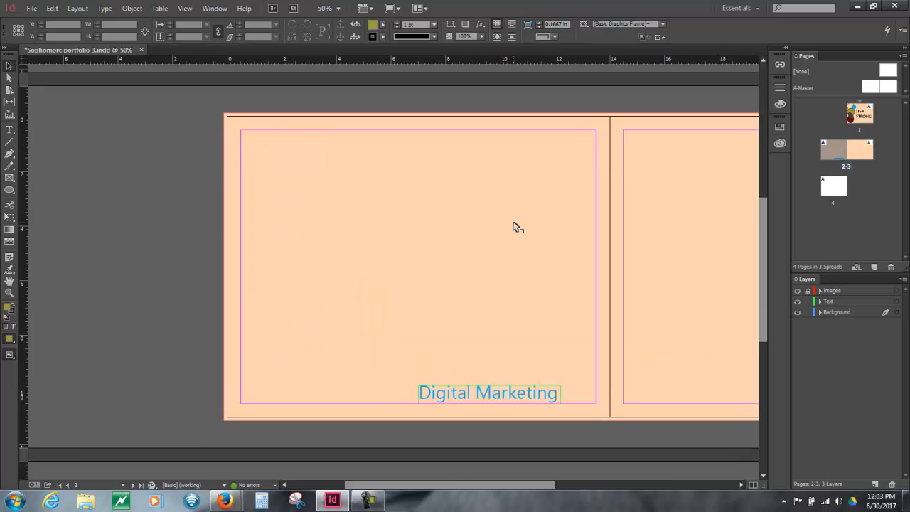
Copy the cover's blue wavy shape onto page 2 and place it against the page's top-left corner
{"action": "double_click", "coordinate": [861, 116]}
{"action": "left_click", "coordinate": [342, 185]}
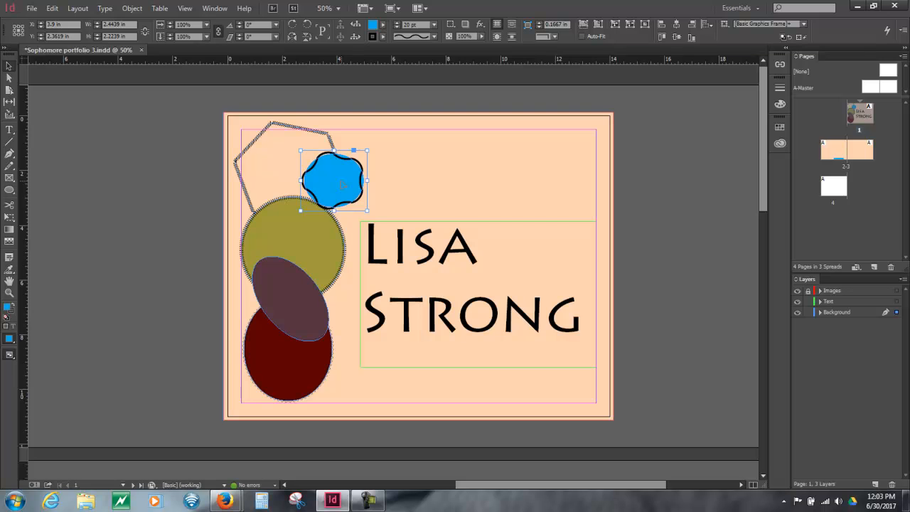
{"action": "left_click", "coordinate": [52, 8]}
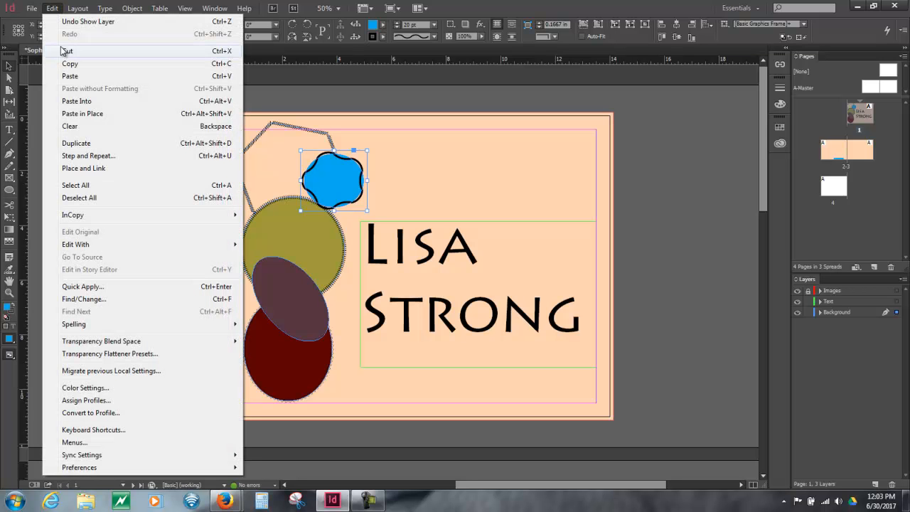
{"action": "left_click", "coordinate": [69, 65]}
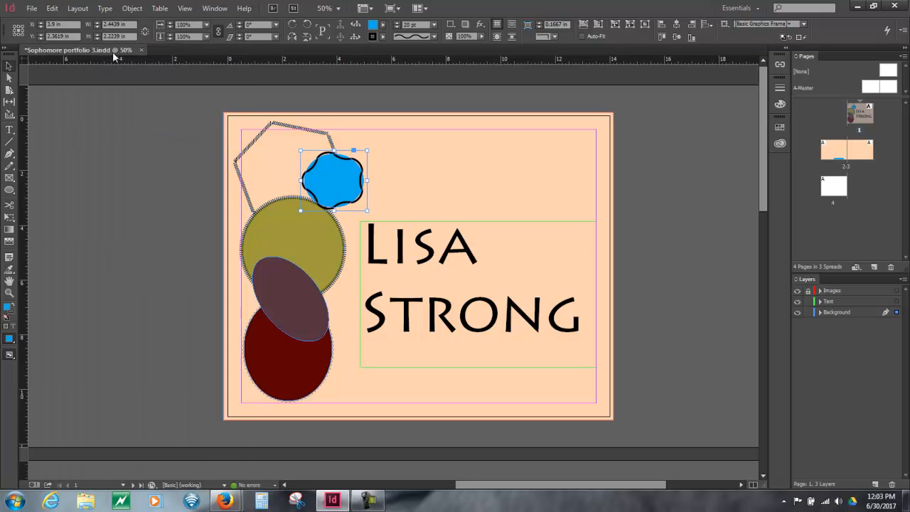
{"action": "double_click", "coordinate": [831, 149]}
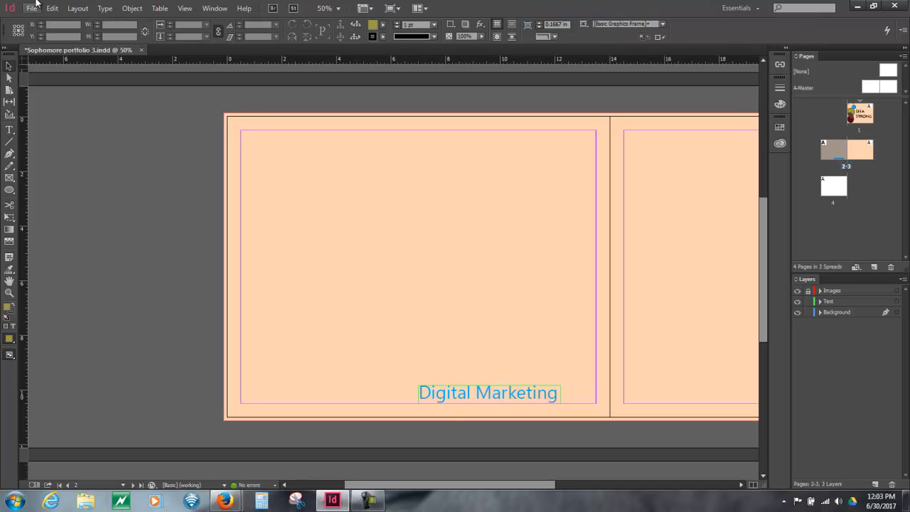
{"action": "left_click", "coordinate": [53, 9]}
{"action": "left_click", "coordinate": [70, 76]}
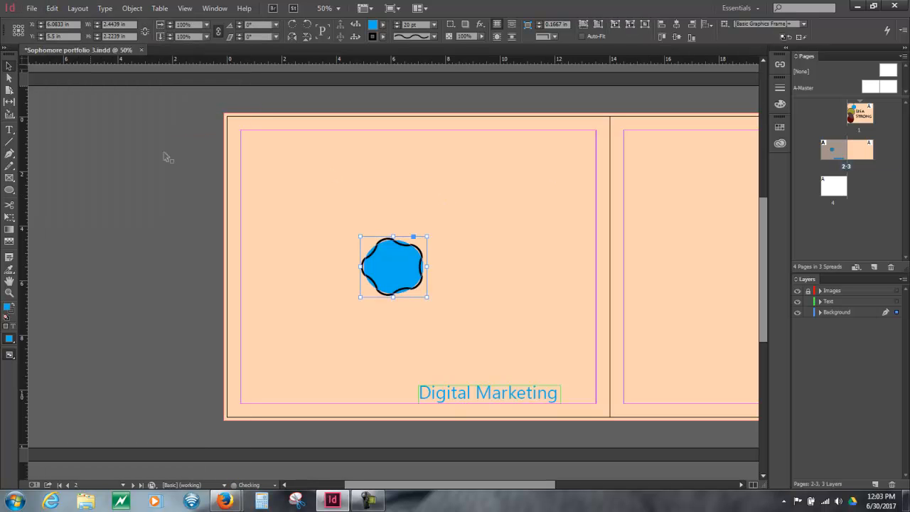
{"action": "left_click_drag", "start_coordinate": [392, 275], "coordinate": [261, 154]}
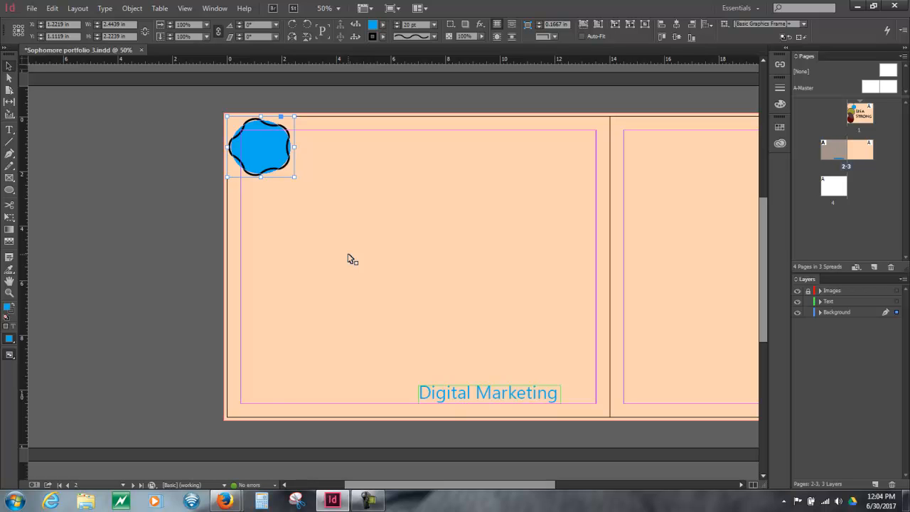
Paste a second blue shape on page 2, shrink it to about 1.84 × 1.64 in, and place it against the first shape's lower right
{"action": "key", "text": "ctrl+v"}
{"action": "left_click_drag", "start_coordinate": [426, 297], "coordinate": [284, 174]}
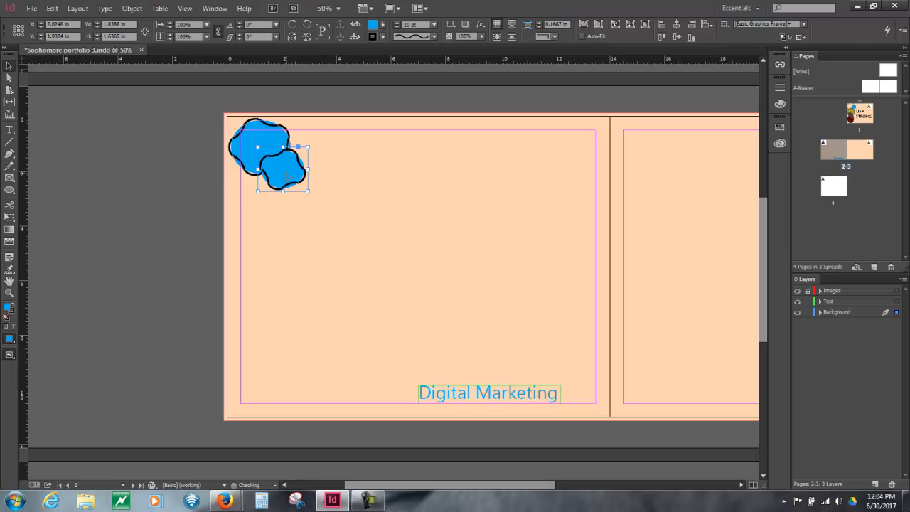
{"action": "left_click", "coordinate": [305, 243]}
{"action": "left_click_drag", "start_coordinate": [285, 177], "coordinate": [287, 182]}
{"action": "left_click", "coordinate": [299, 242]}
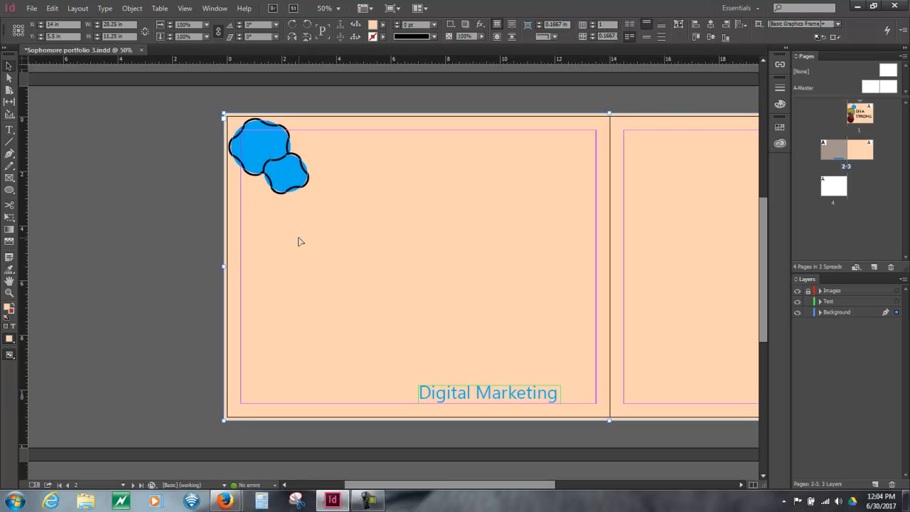
Move the "Digital Marketing" text frame to the top of page 2, beside the blue shapes
{"action": "left_click", "coordinate": [463, 395]}
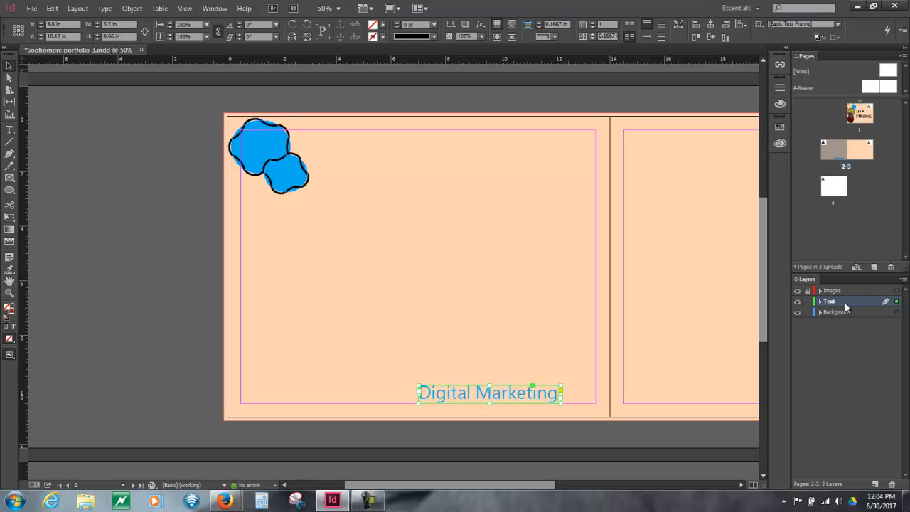
{"action": "left_click_drag", "start_coordinate": [502, 387], "coordinate": [391, 152]}
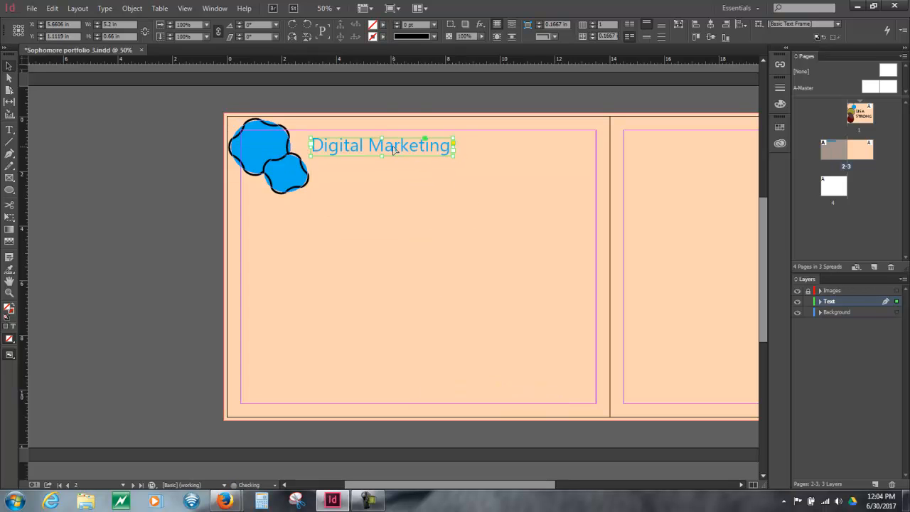
Paste a copy of the blue wavy shape onto page 3, on the Background layer
{"action": "left_click", "coordinate": [410, 221]}
{"action": "left_click_drag", "start_coordinate": [414, 485], "coordinate": [513, 484]}
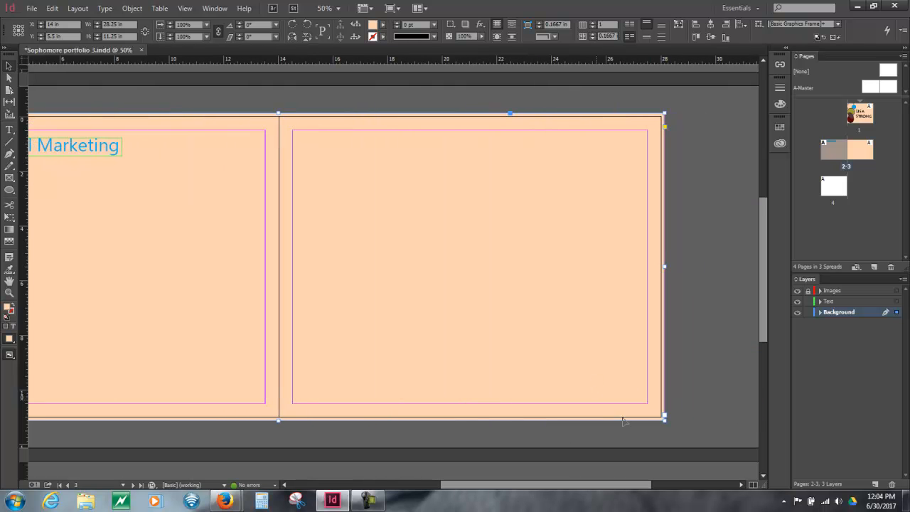
{"action": "key", "text": "ctrl+v"}
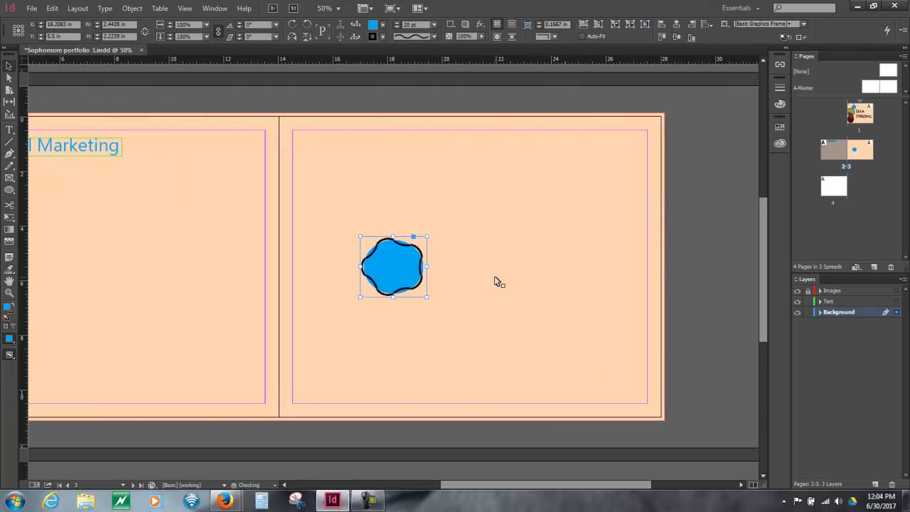
{"action": "left_click_drag", "start_coordinate": [360, 236], "coordinate": [390, 256]}
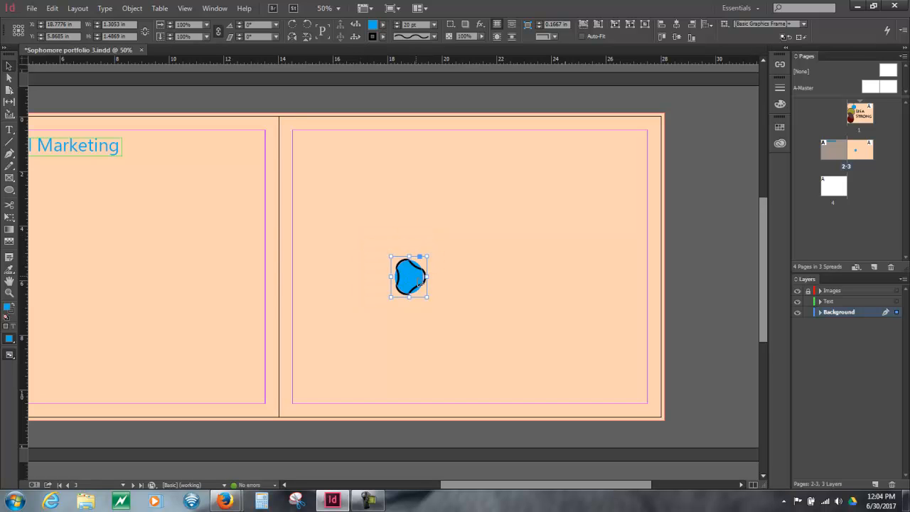
{"action": "key", "text": "Delete"}
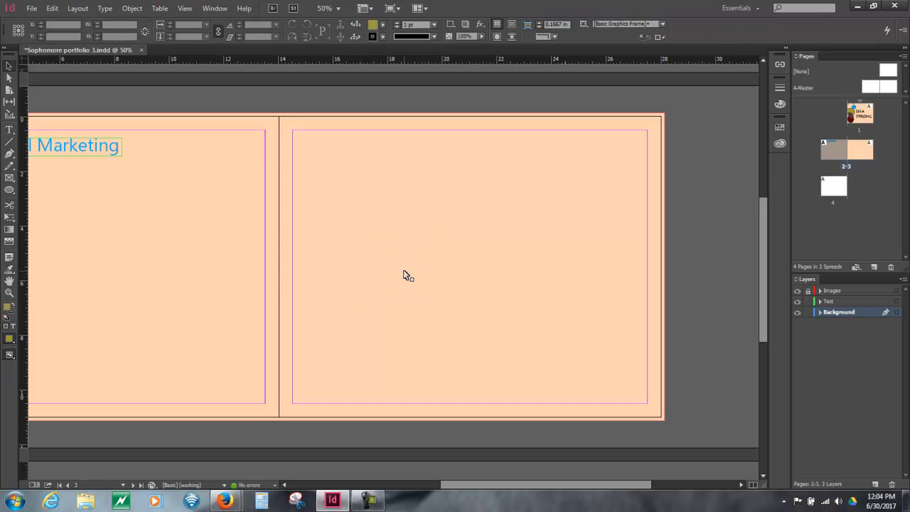
{"action": "key", "text": "ctrl+z"}
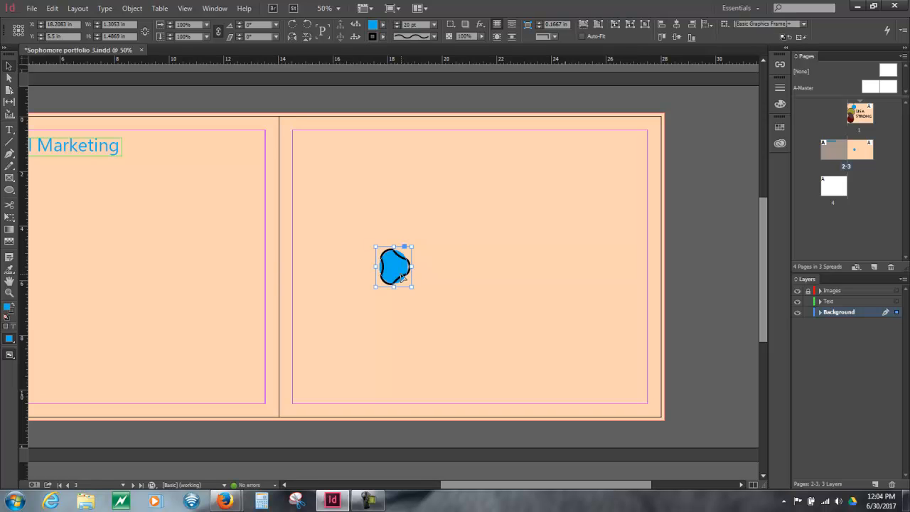
{"action": "key", "text": "ctrl+z"}
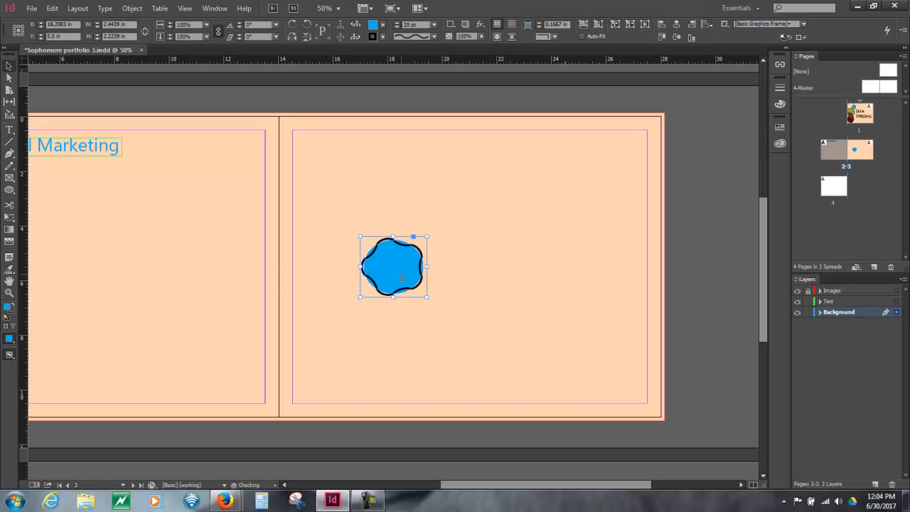
Shrink page 3's blue shape to about 1.84 × 1.74 in and place it in the page's bottom-right corner
{"action": "left_click_drag", "start_coordinate": [367, 242], "coordinate": [376, 250]}
{"action": "left_click_drag", "start_coordinate": [402, 277], "coordinate": [634, 395]}
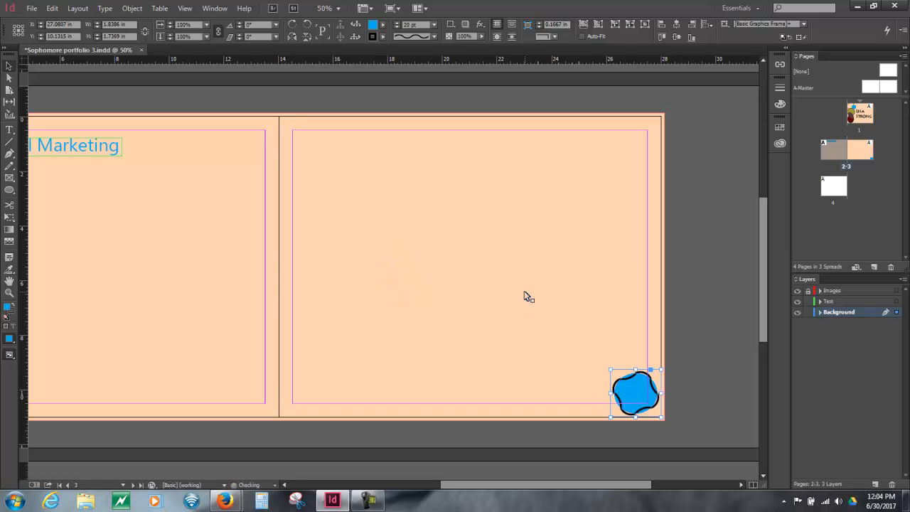
Paste a copy of the corner shape on page 3, shrink it to about 1.68 × 1.64 in, and overlap the corner shape's upper left
{"action": "key", "text": "ctrl+v"}
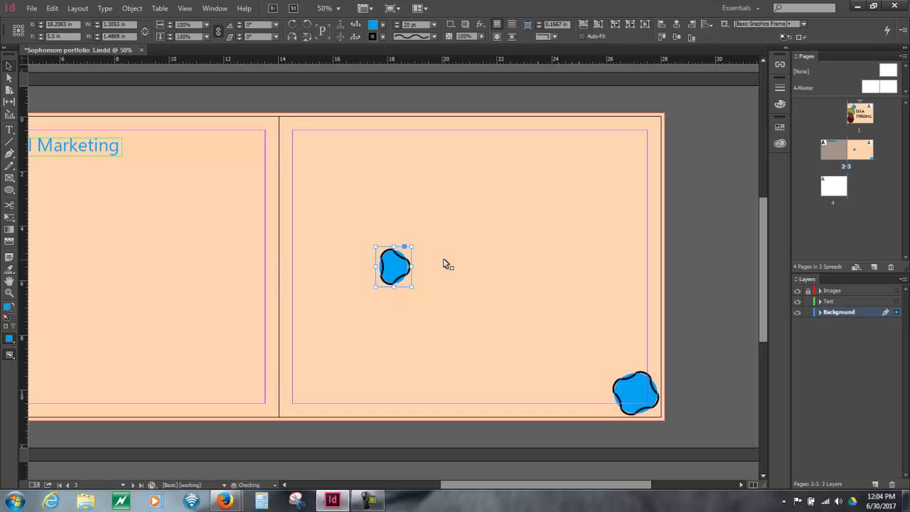
{"action": "key", "text": "ctrl+z"}
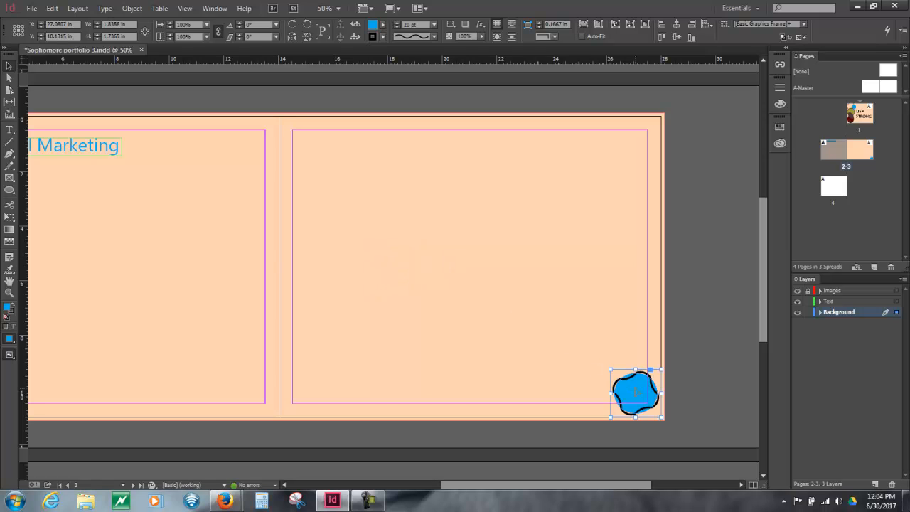
{"action": "key", "text": "ctrl+v"}
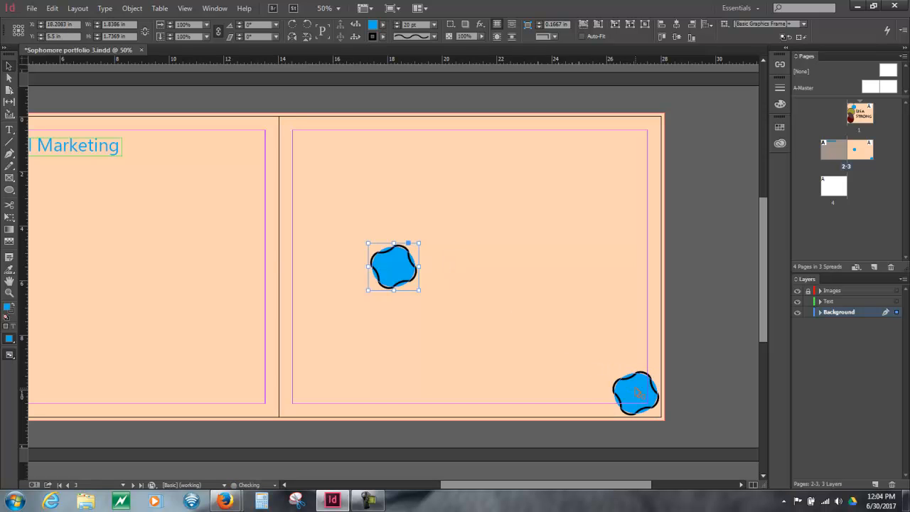
{"action": "left_click_drag", "start_coordinate": [368, 243], "coordinate": [370, 245]}
{"action": "left_click_drag", "start_coordinate": [399, 280], "coordinate": [611, 391]}
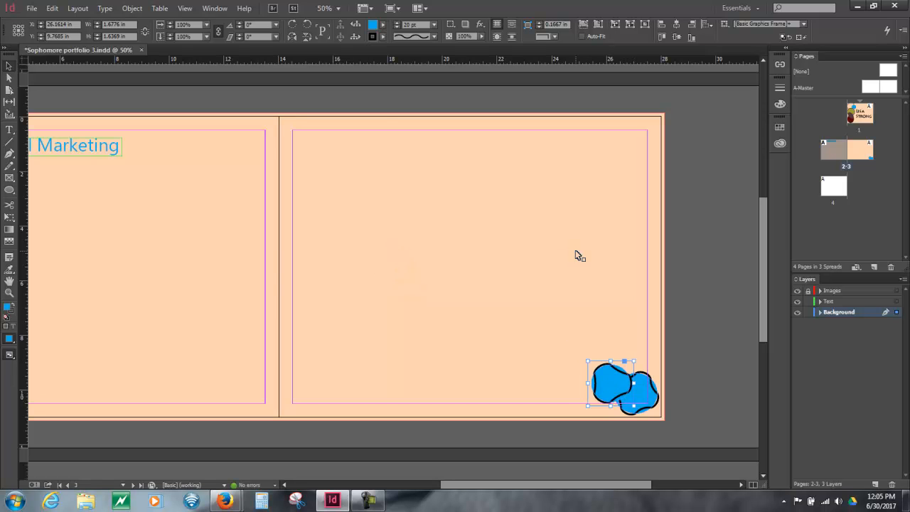
Send the smaller blue shape one level backward behind page 3's corner shape and return to page 2
{"action": "left_click", "coordinate": [132, 8]}
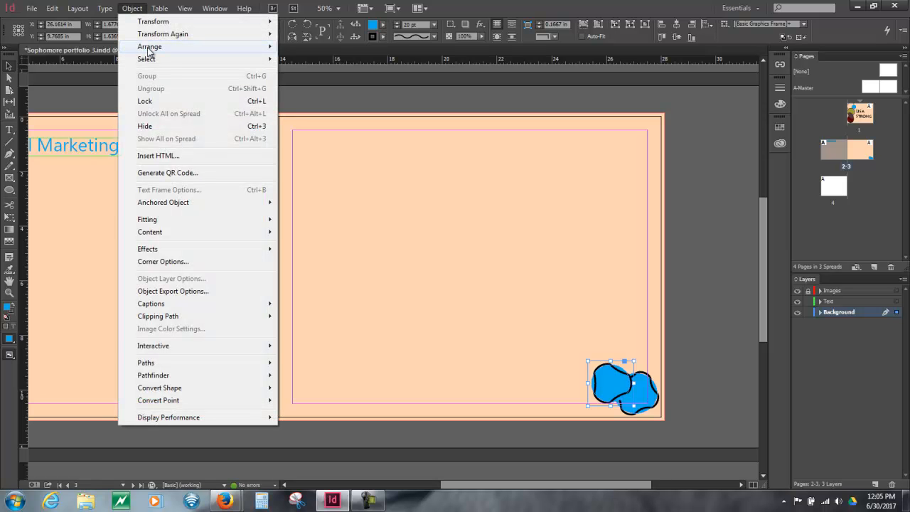
{"action": "mouse_move", "coordinate": [149, 52]}
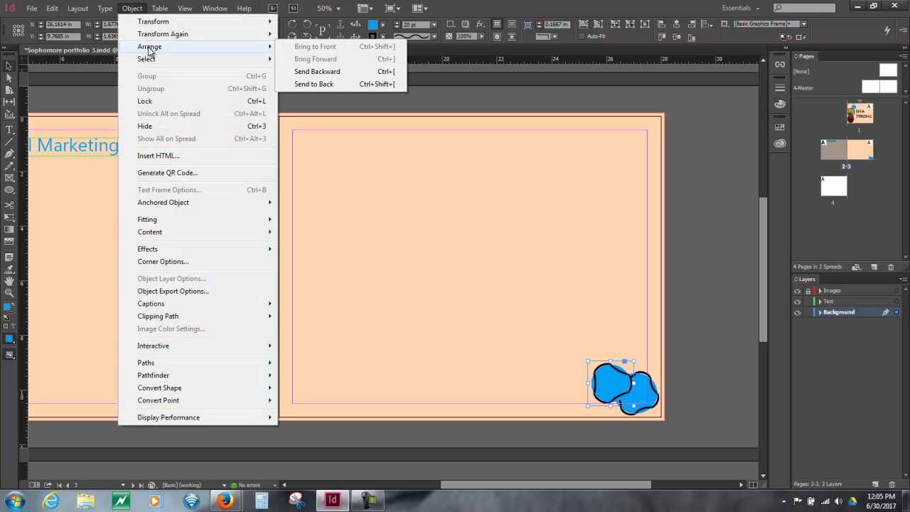
{"action": "left_click", "coordinate": [309, 71]}
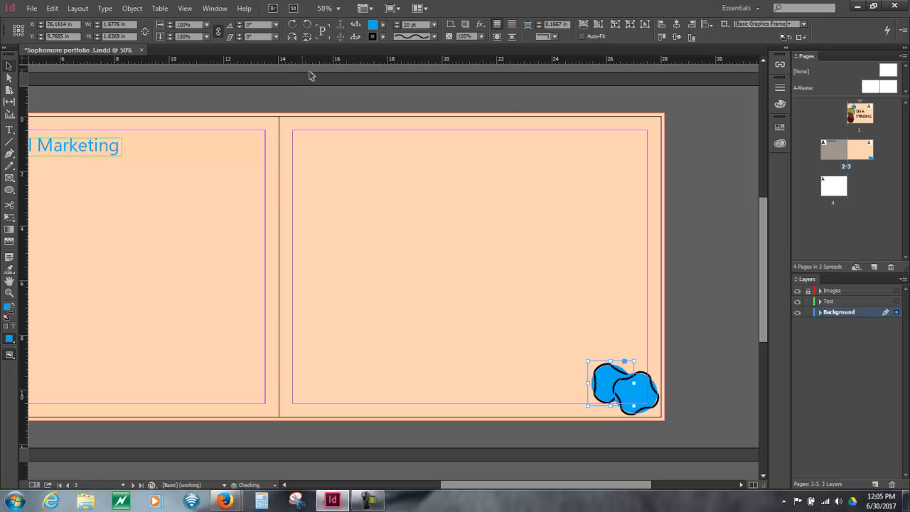
{"action": "left_click", "coordinate": [370, 201]}
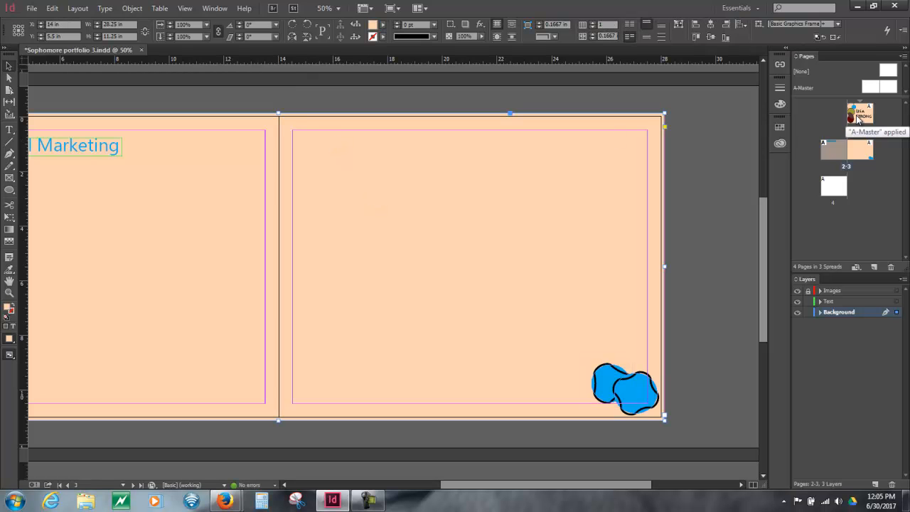
{"action": "double_click", "coordinate": [826, 153]}
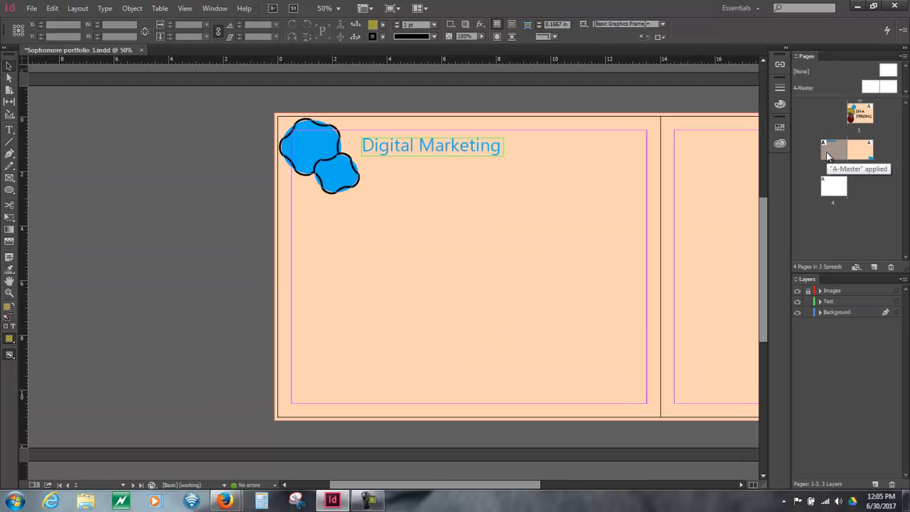